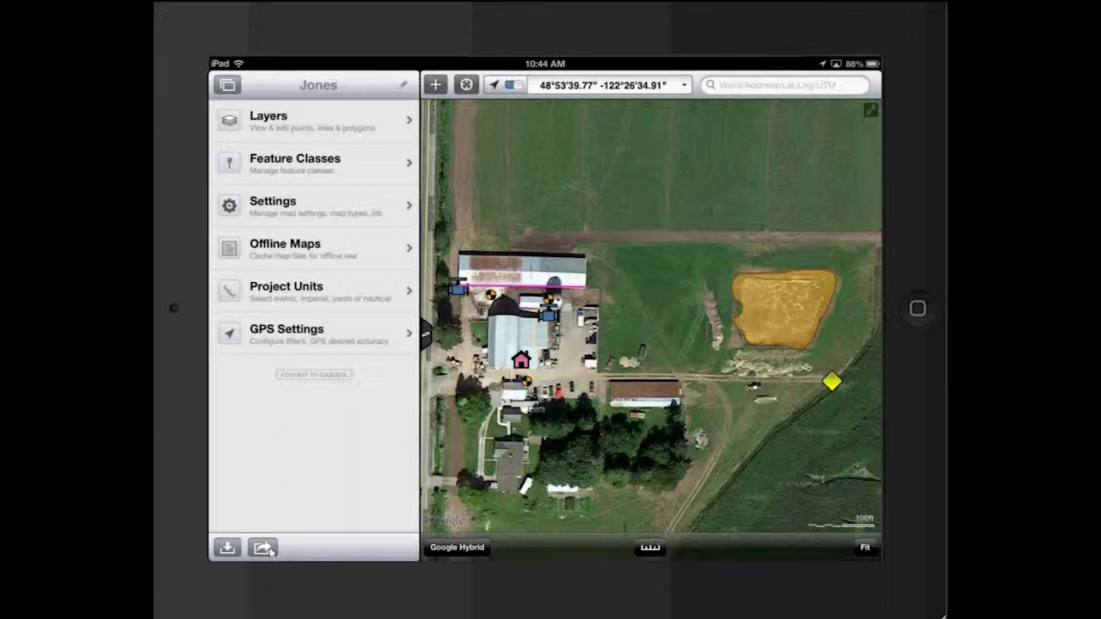
# Show the Jones project's Export Format list with KMZ Compact, Shapefile with Images and Layer Hierarchy
pyautogui.click(263, 548)
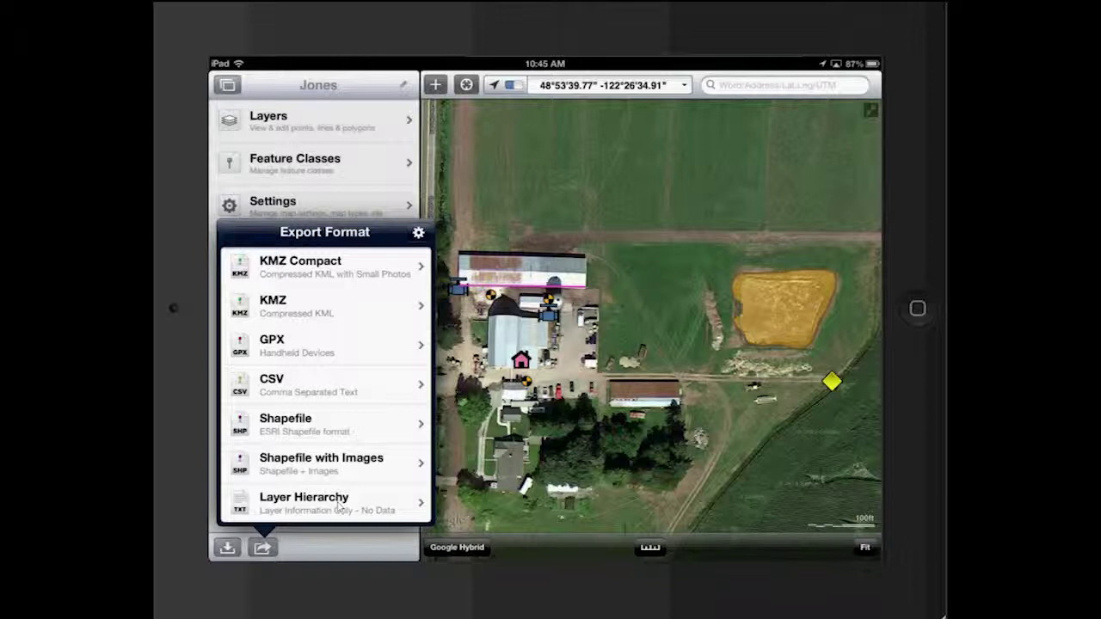
# From the Jones Layers list, export the farm layers as KMZ to reach the Export To list
pyautogui.click(393, 438)
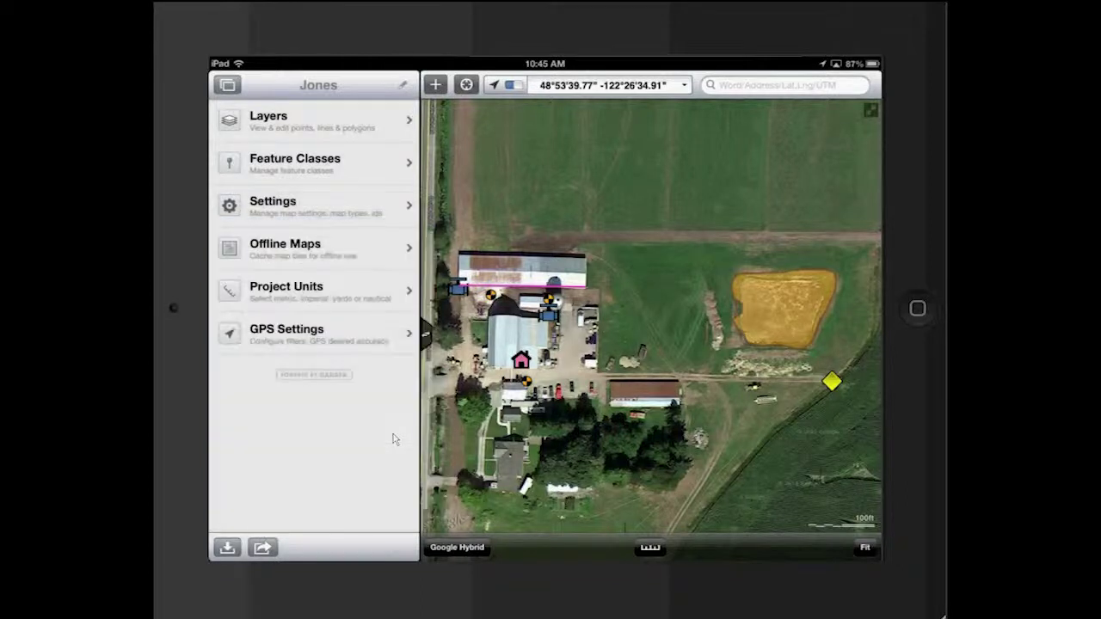
pyautogui.click(327, 120)
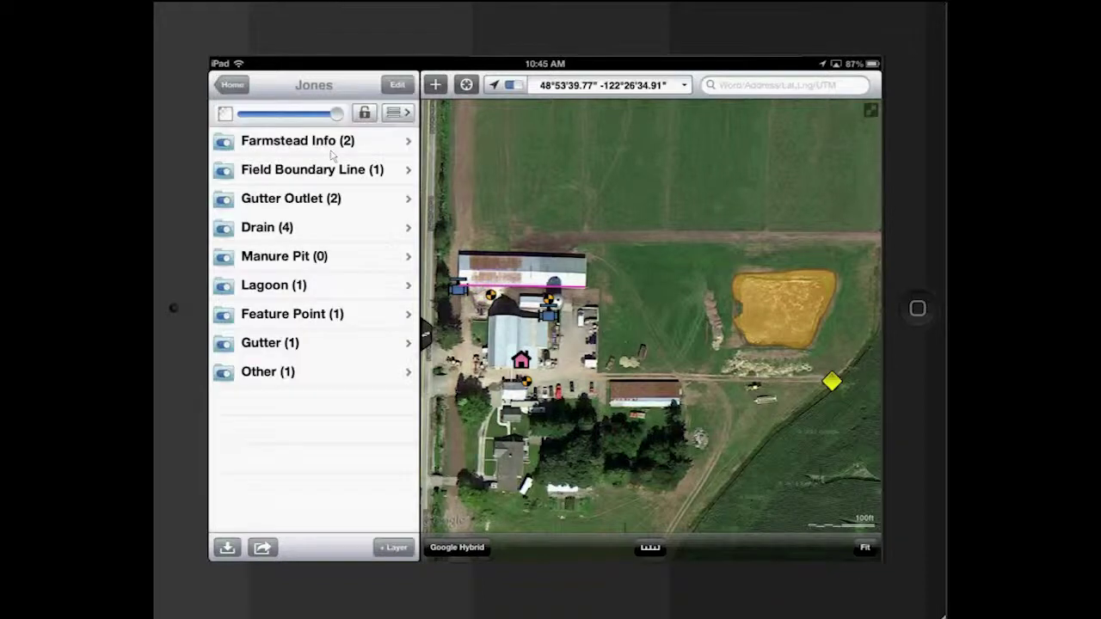
pyautogui.click(263, 548)
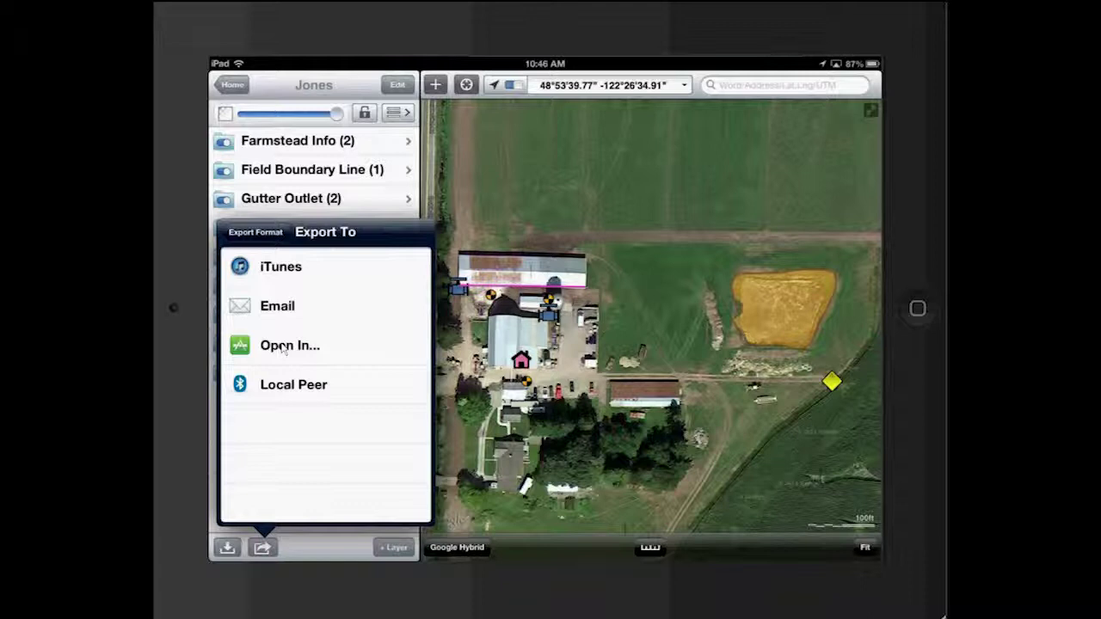
# Send Jones.kmz to Dropbox with the Jones folder under WADE Examples as destination
pyautogui.click(283, 346)
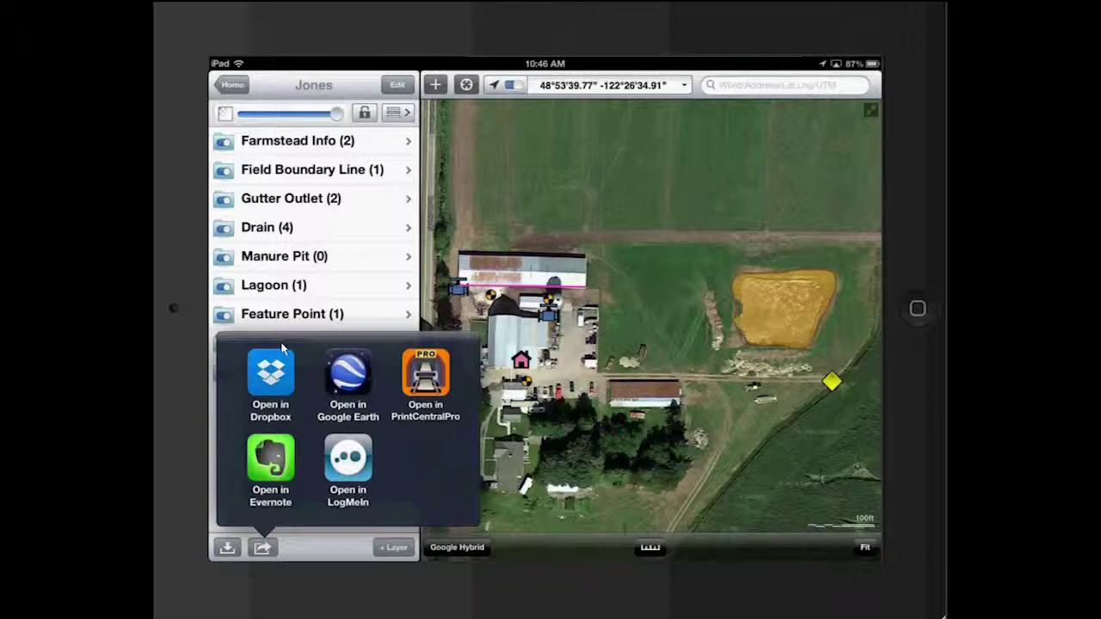
pyautogui.click(283, 351)
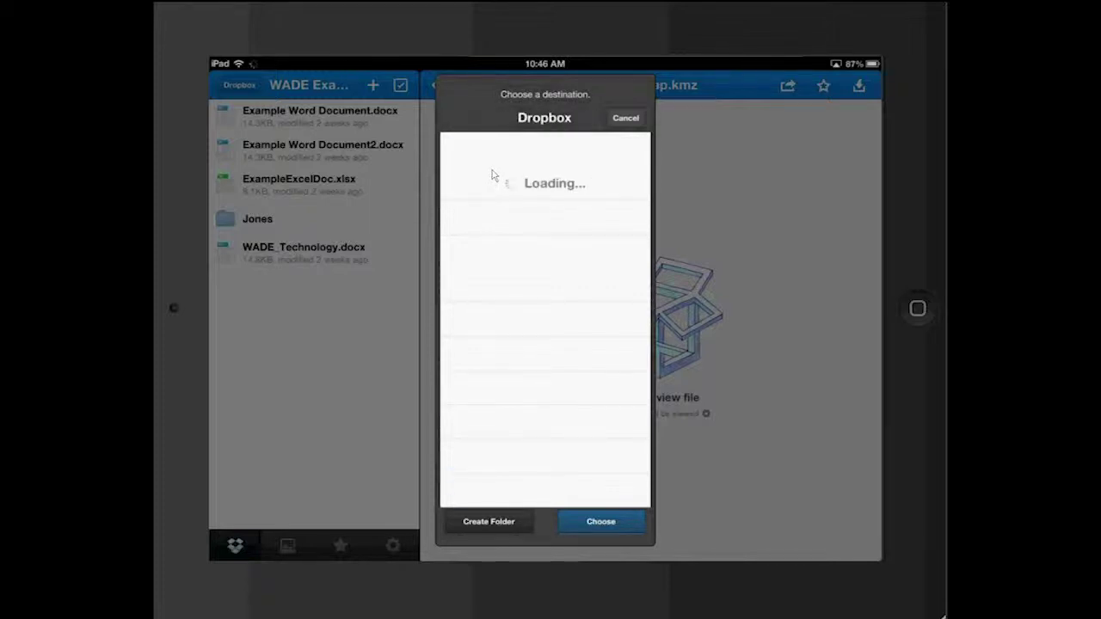
pyautogui.scroll(-5, 494, 175)
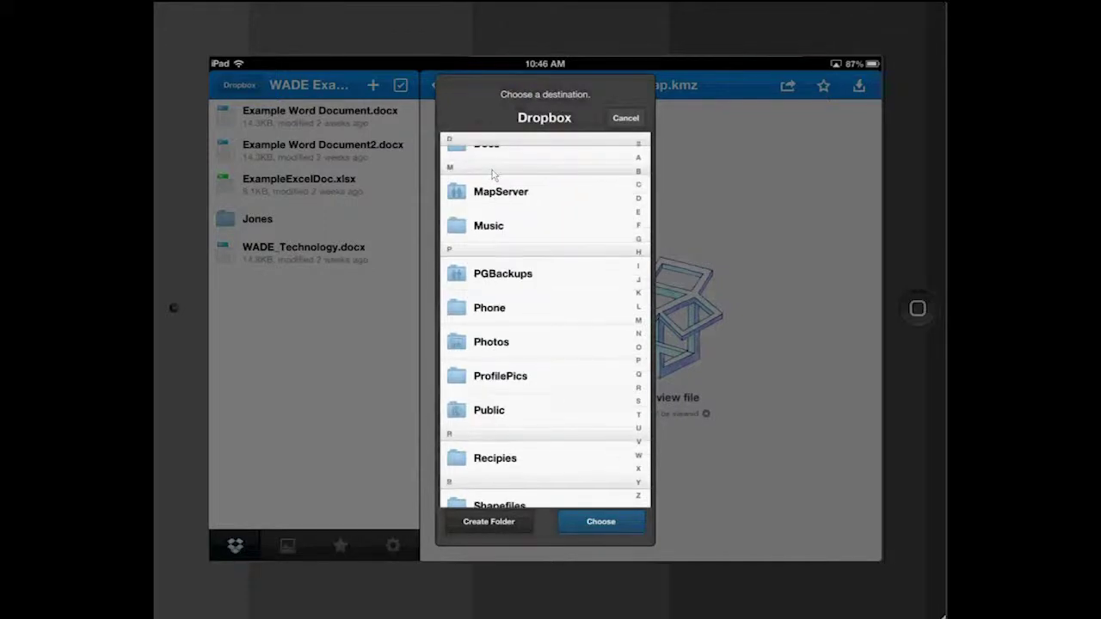
pyautogui.scroll(-3, 495, 174)
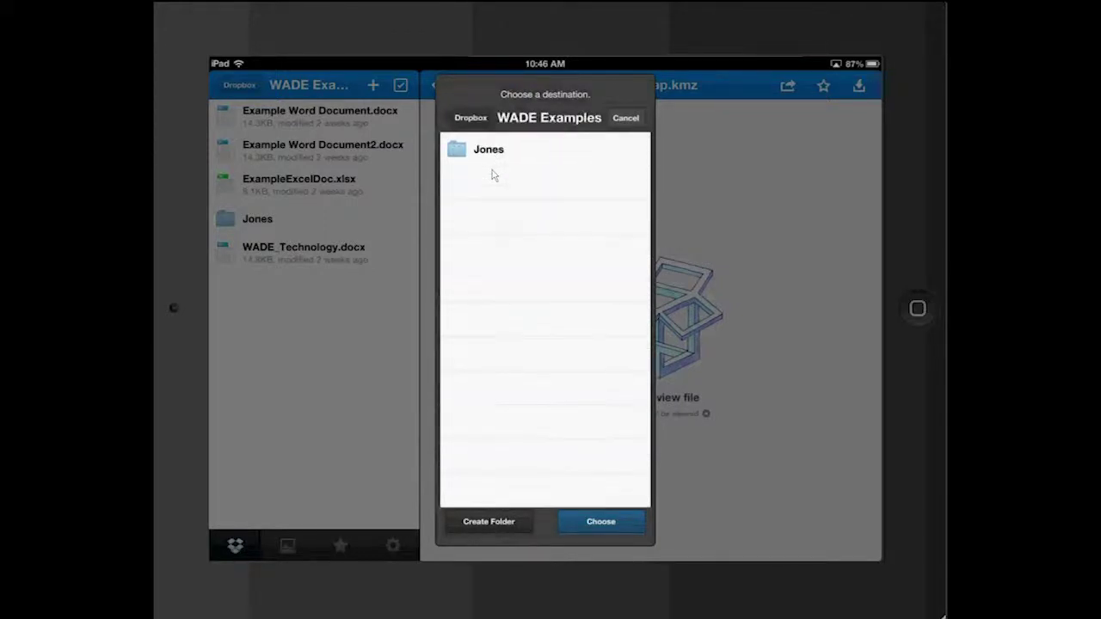
pyautogui.click(495, 174)
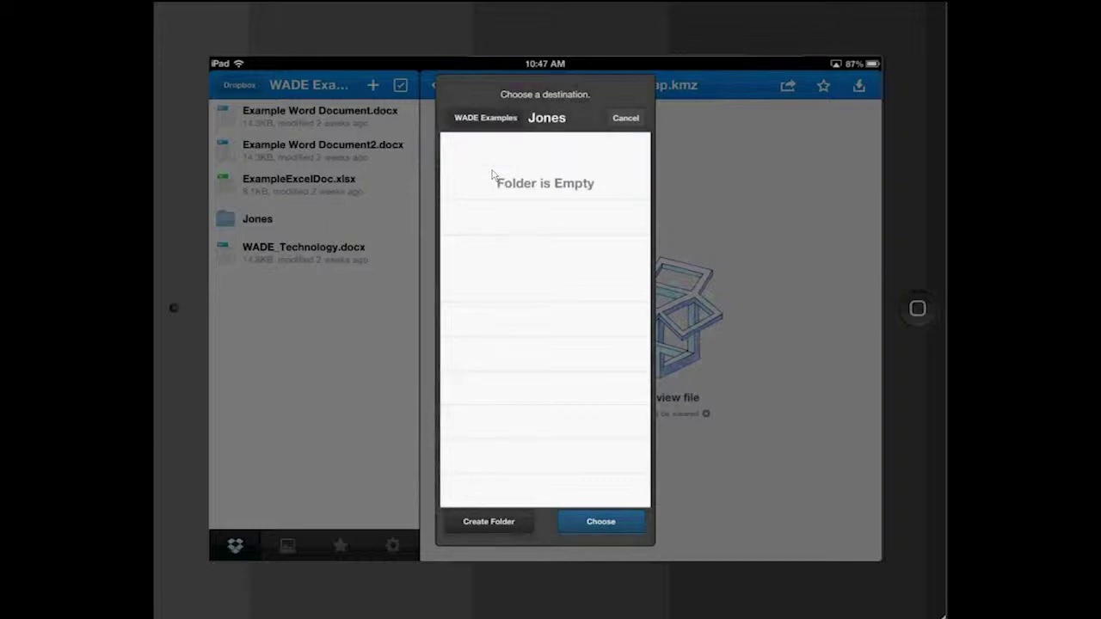
pyautogui.click(574, 521)
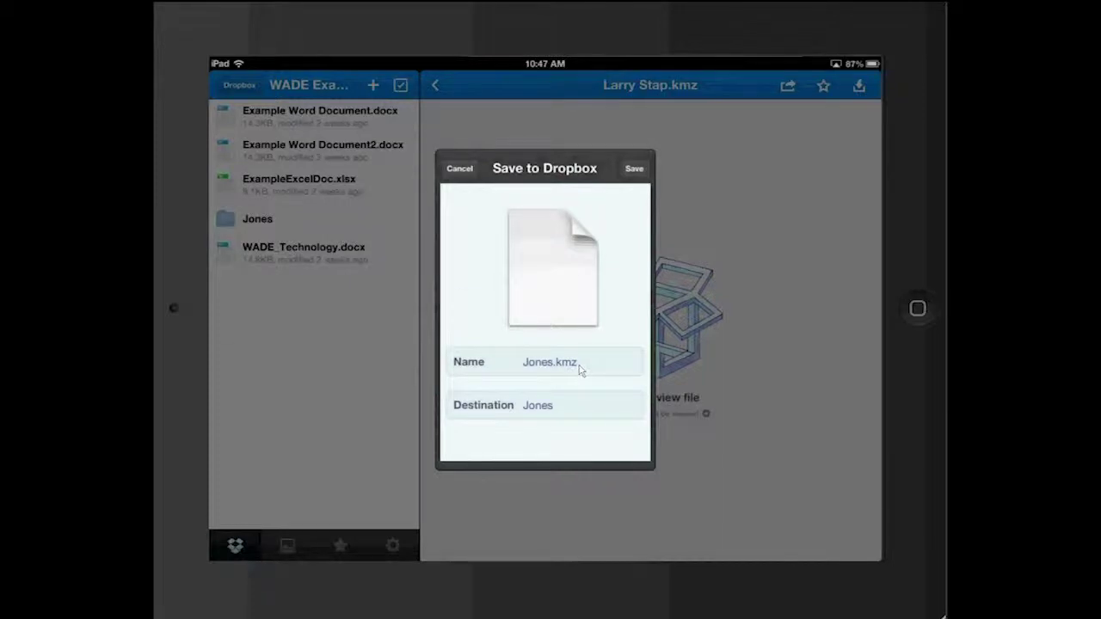
# Rename the export to Jonesproject.kmz and save it into the Dropbox Jones folder
pyautogui.click(580, 370)
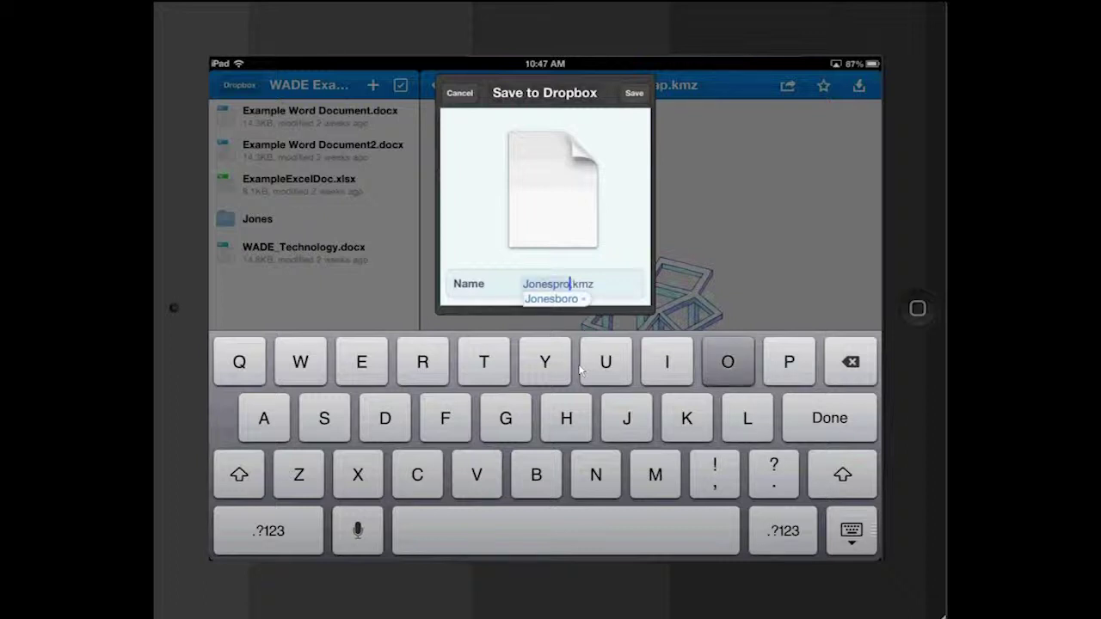
pyautogui.write('ject')
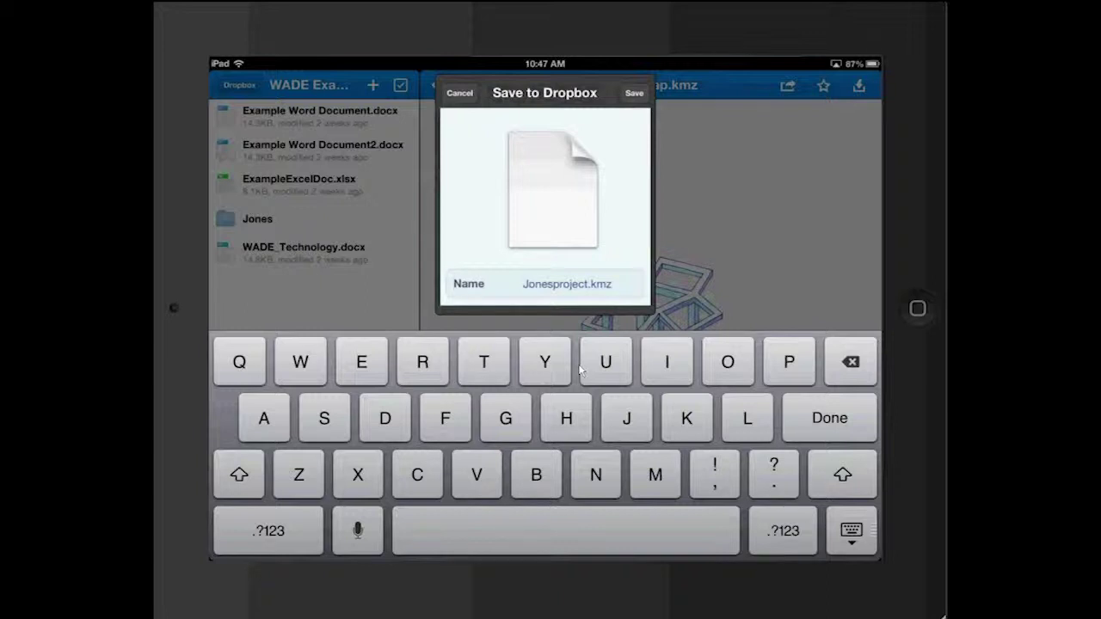
pyautogui.press('Return')
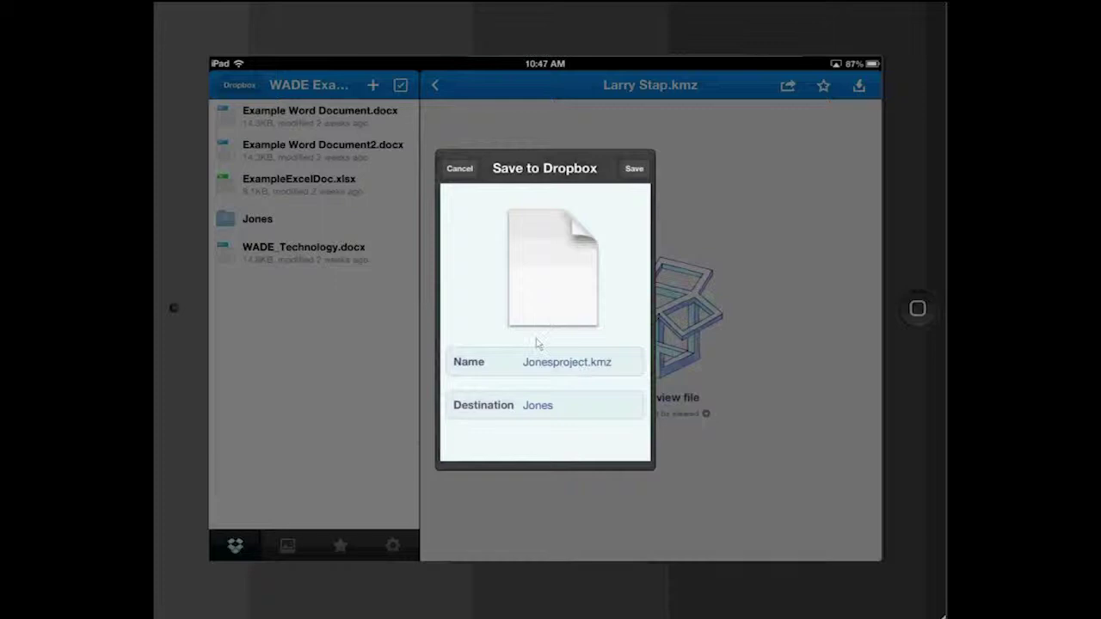
pyautogui.click(636, 172)
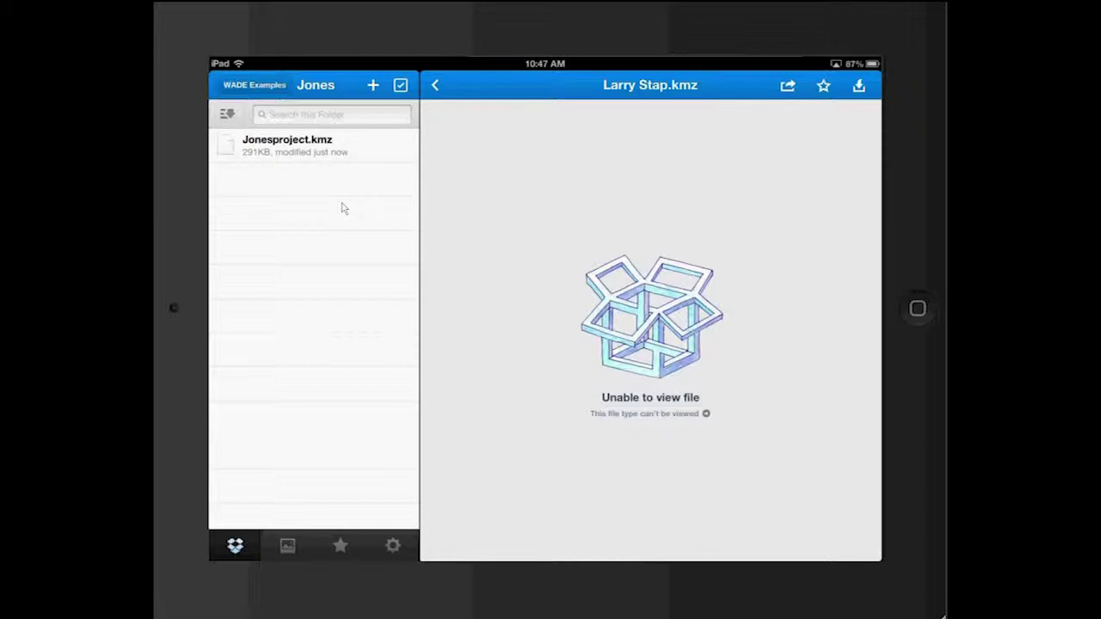
# Open the synced KMZ from the PC's Dropbox Jones folder in Google Earth
pyautogui.hotkey('alt', 'Tab')
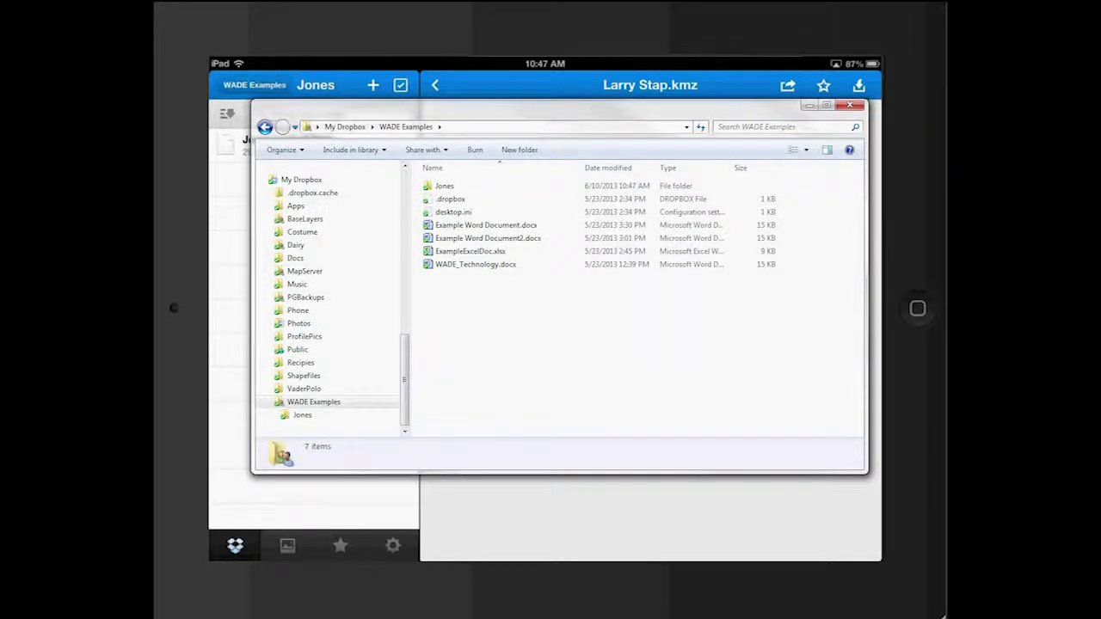
pyautogui.doubleClick(444, 186)
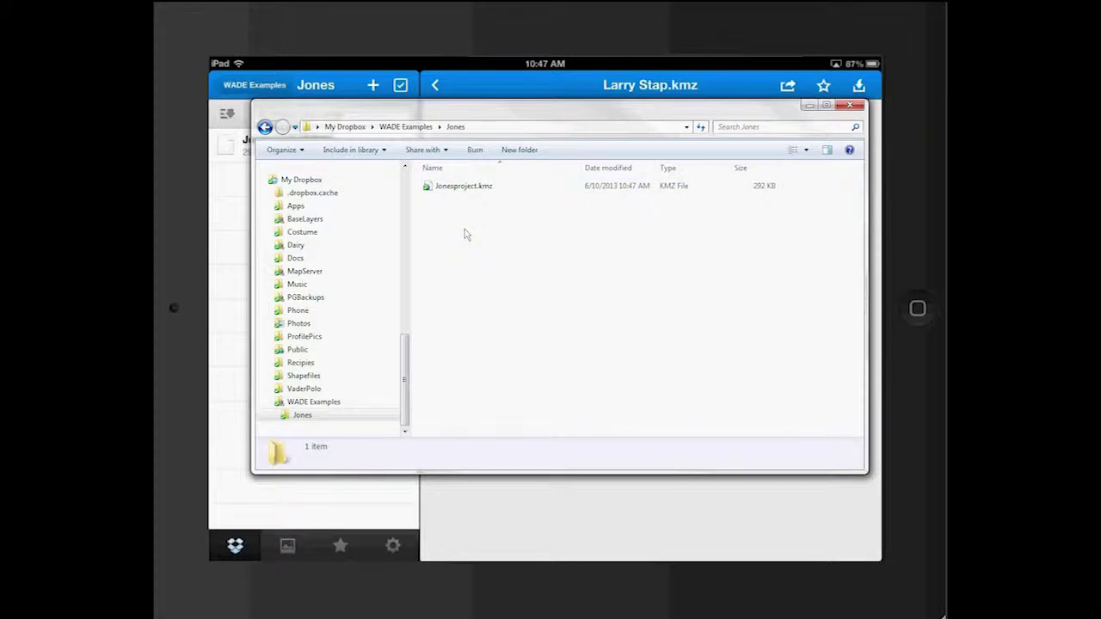
pyautogui.click(475, 190)
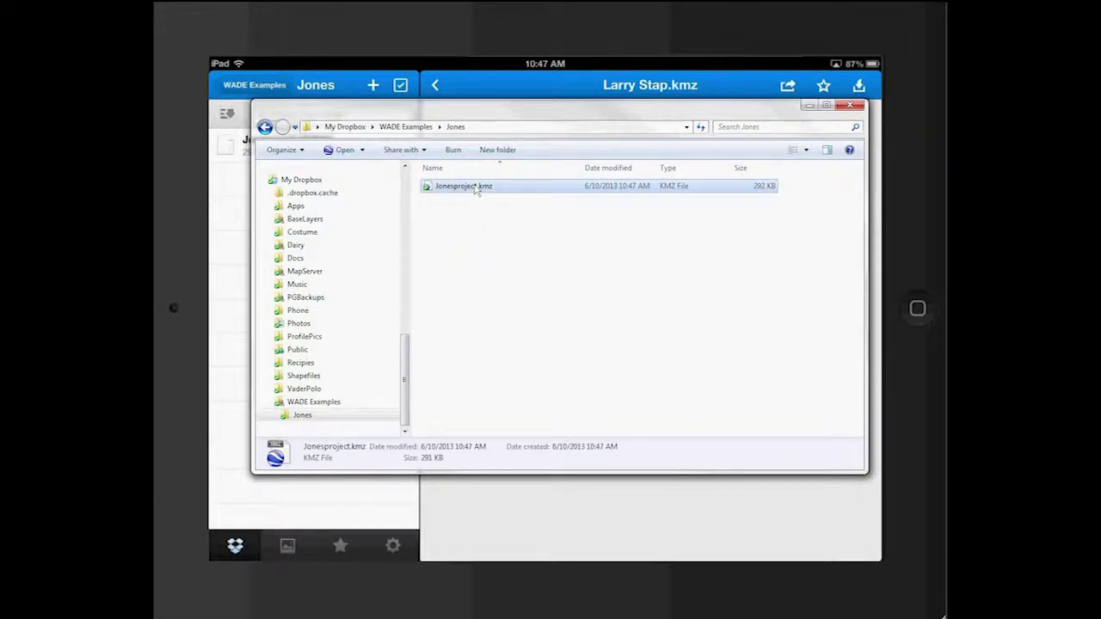
pyautogui.doubleClick(476, 189)
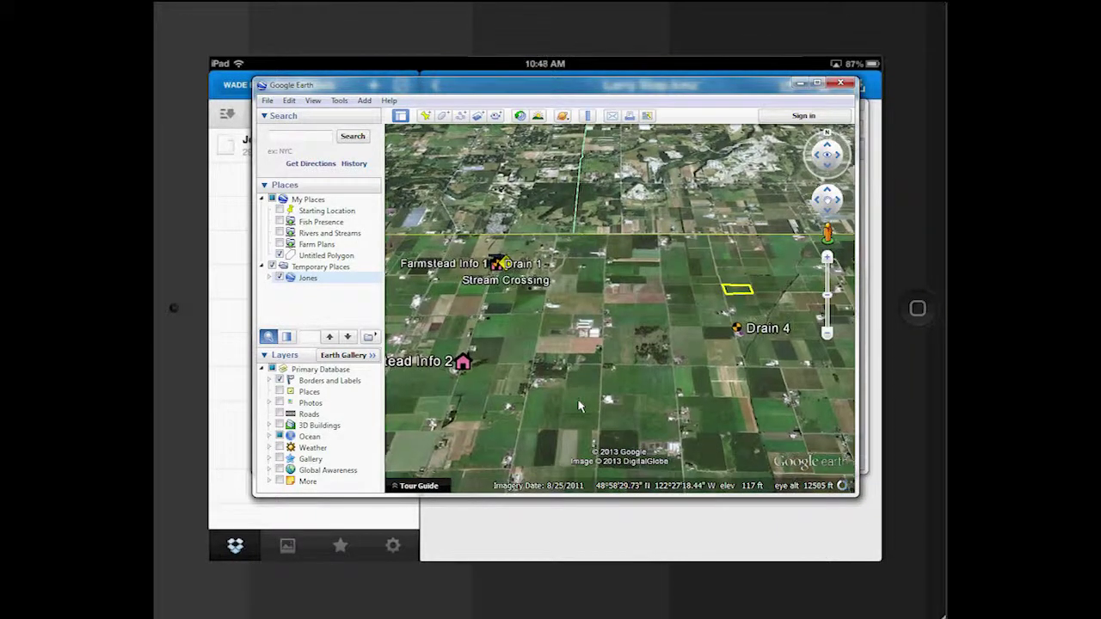
# Zoom to the farm and view the Farmstead Info 1, Drain 1 and Lagoon F3 details
pyautogui.scroll(-2, 579, 406)
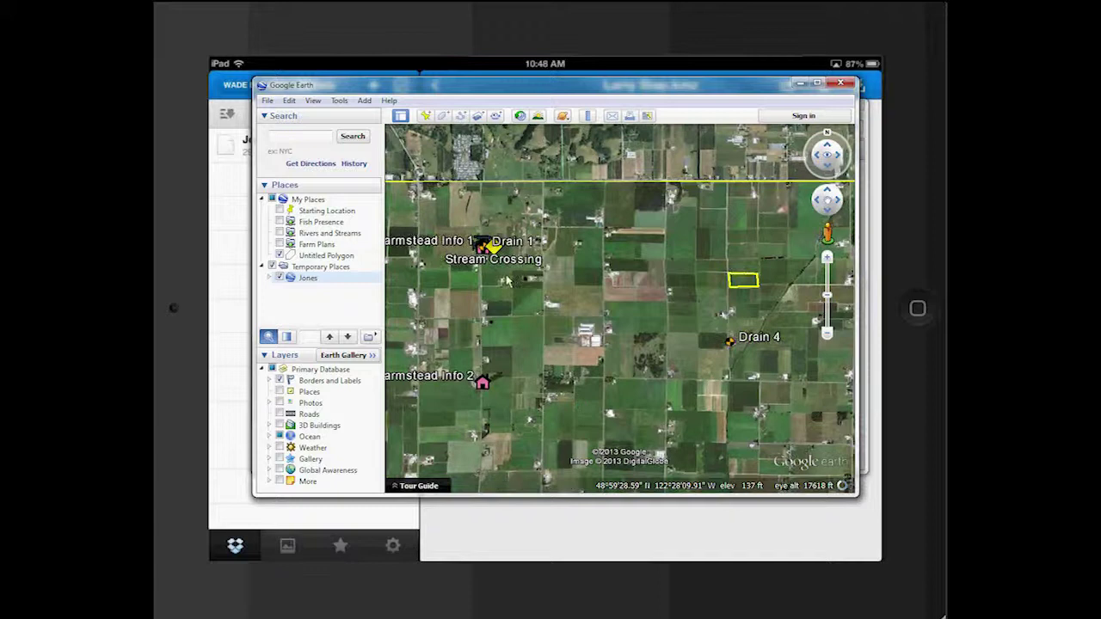
pyautogui.scroll(2, 486, 249)
pyautogui.scroll(5, 487, 249)
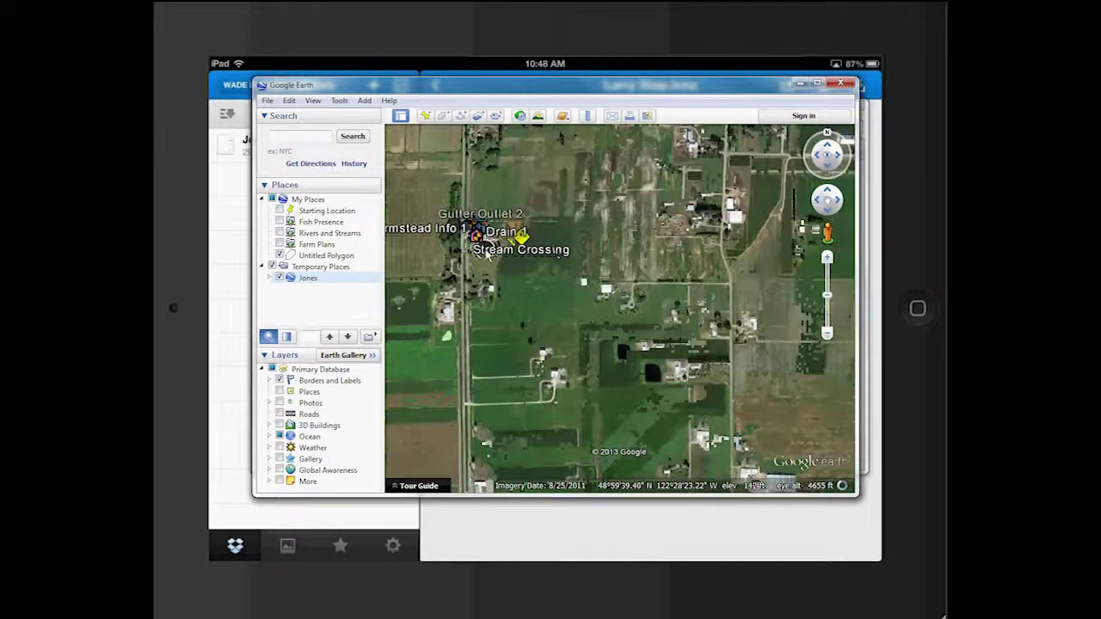
pyautogui.moveTo(484, 250); pyautogui.dragTo(599, 419)
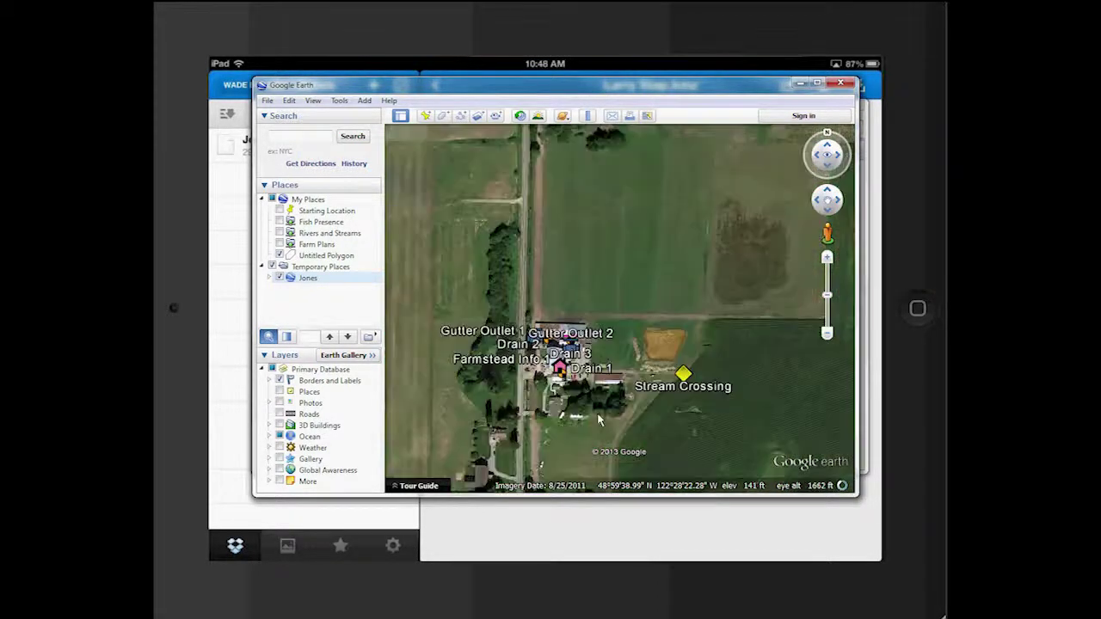
pyautogui.scroll(2, 584, 387)
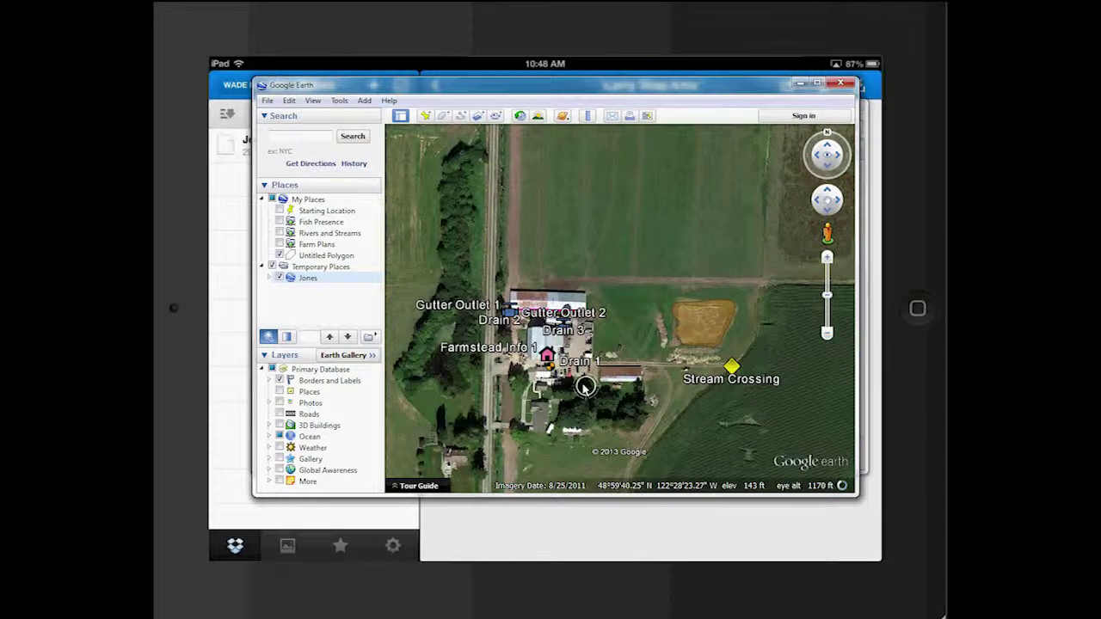
pyautogui.scroll(2, 584, 386)
pyautogui.click(525, 333)
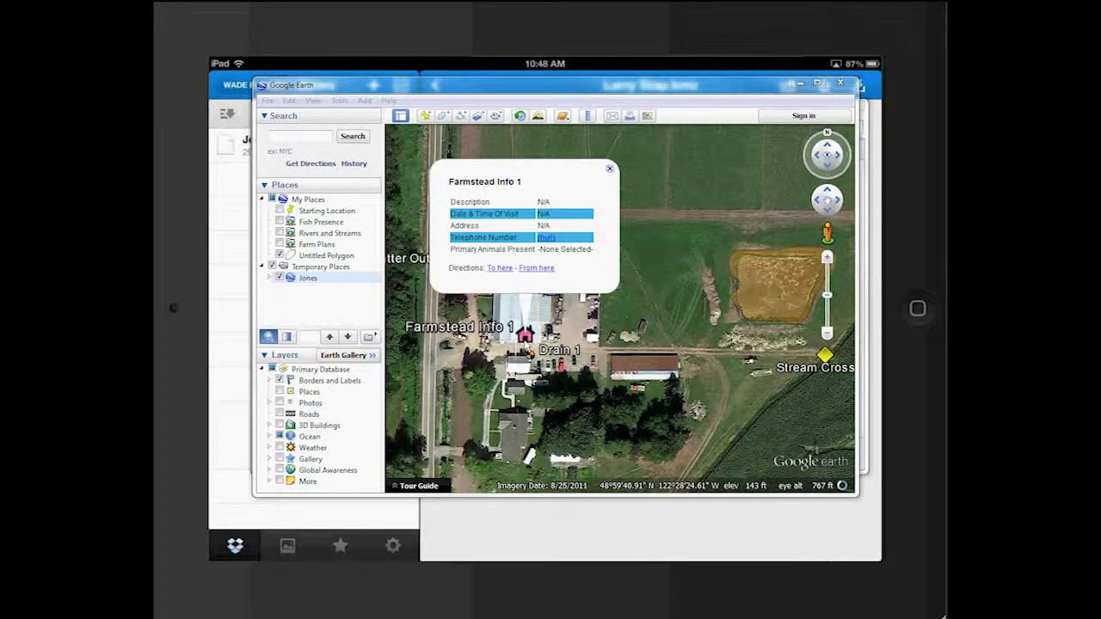
pyautogui.click(528, 350)
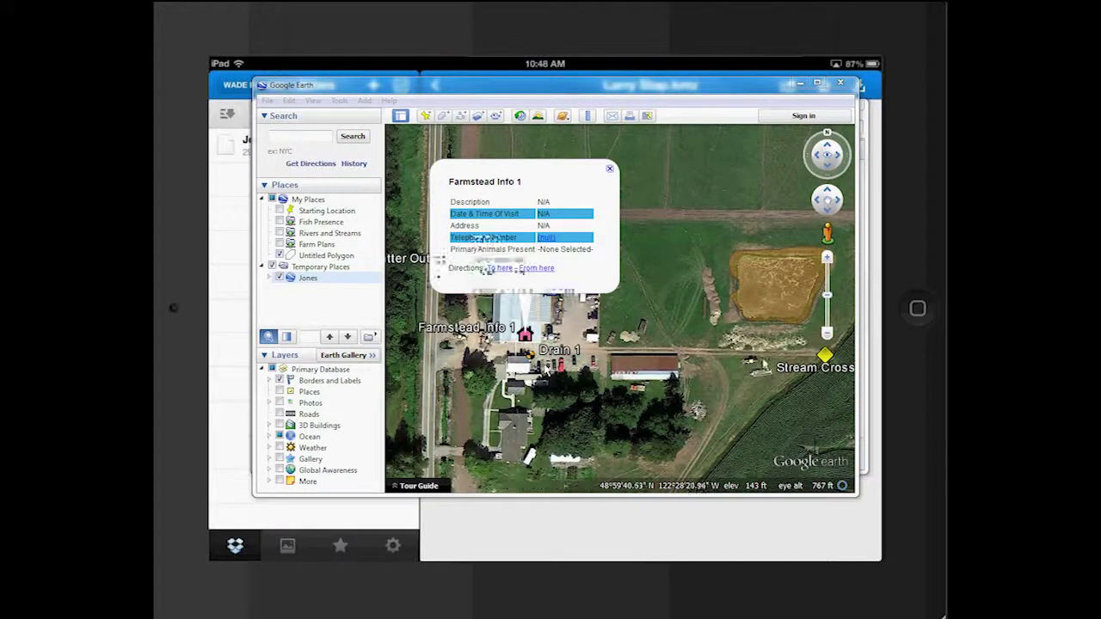
pyautogui.click(804, 316)
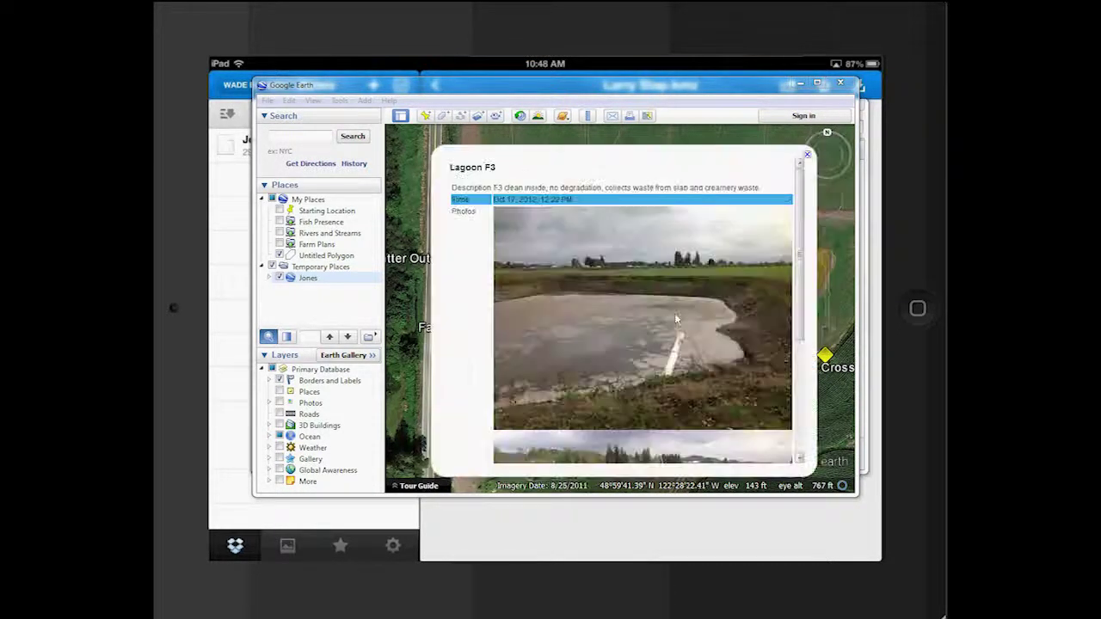
pyautogui.click(806, 155)
# Close Google Earth, discarding temporary places, and return to the iPad's Dropbox app
pyautogui.click(847, 85)
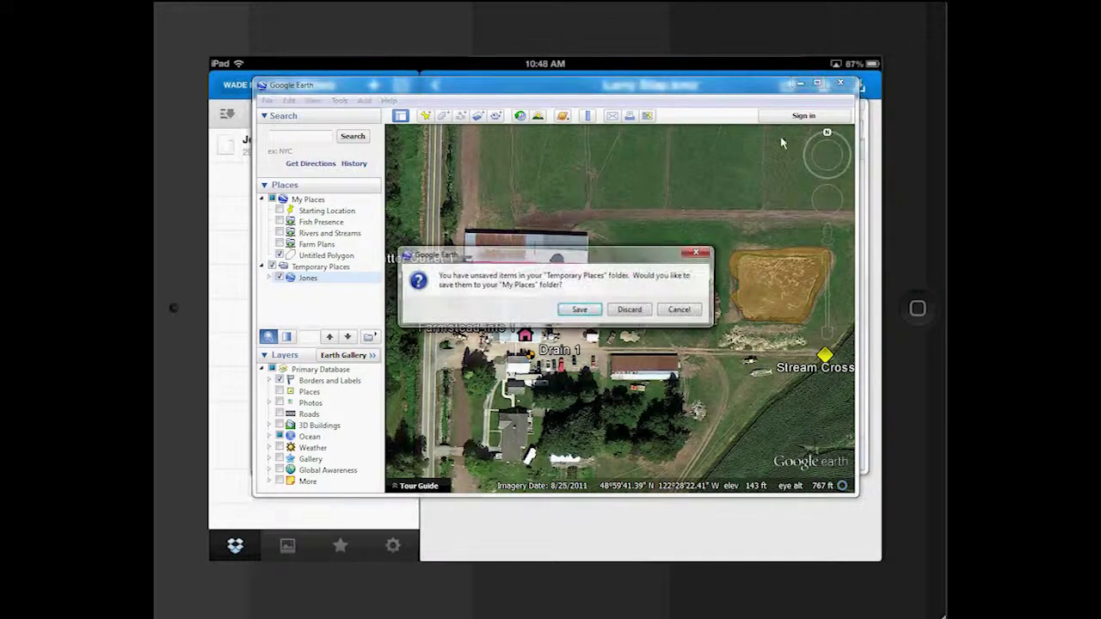
pyautogui.click(641, 312)
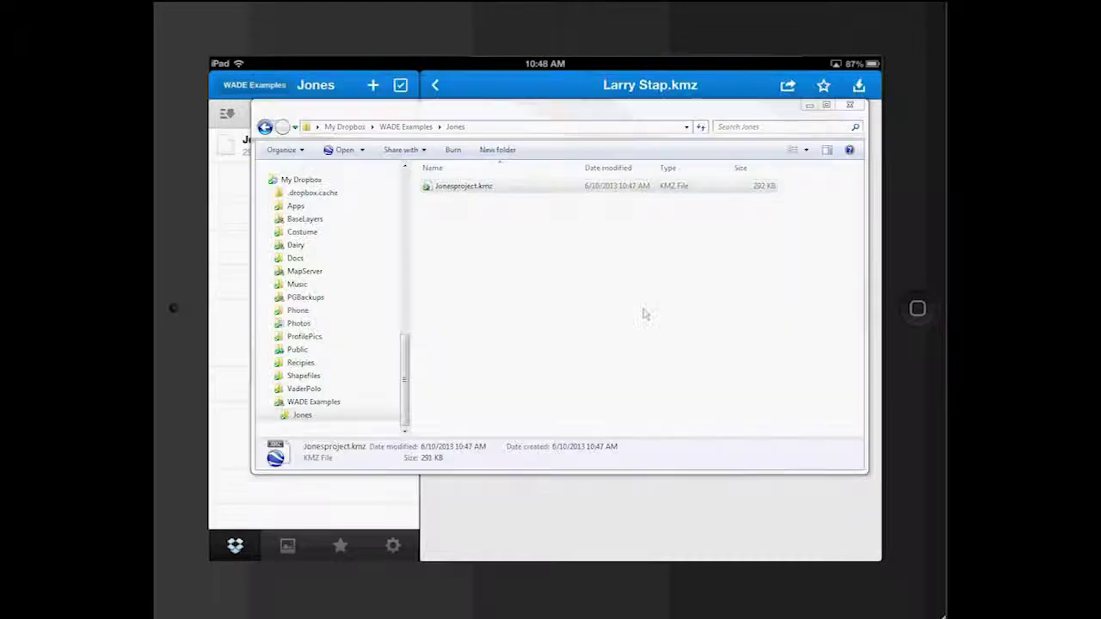
pyautogui.click(595, 61)
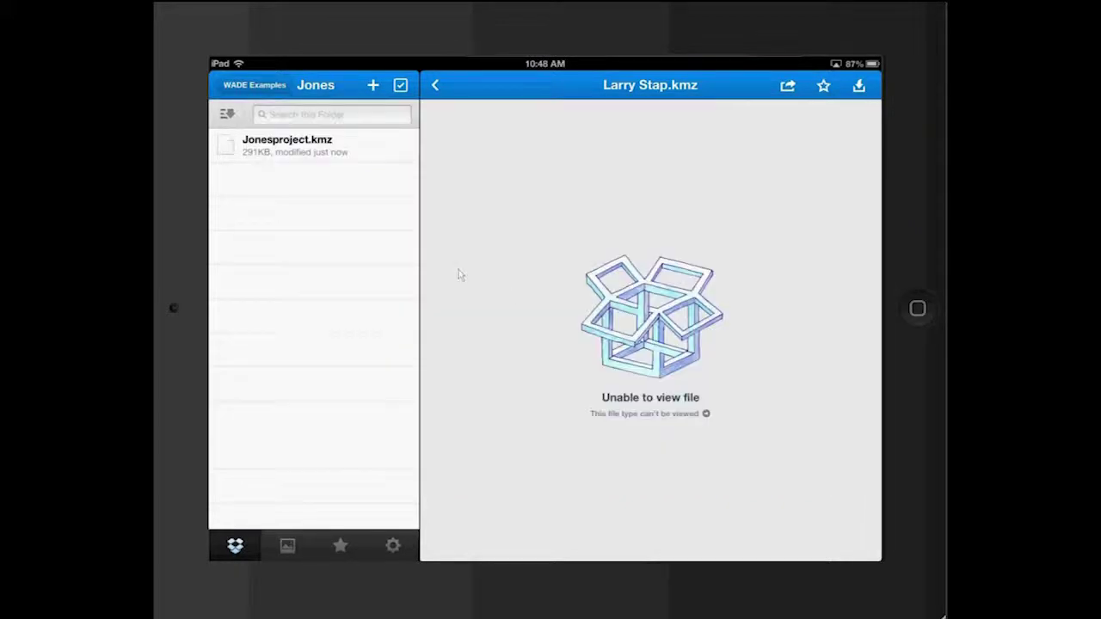
# Switch from Dropbox to GIS Pro via the recent apps bar, showing the Jones layers
pyautogui.click(916, 309)
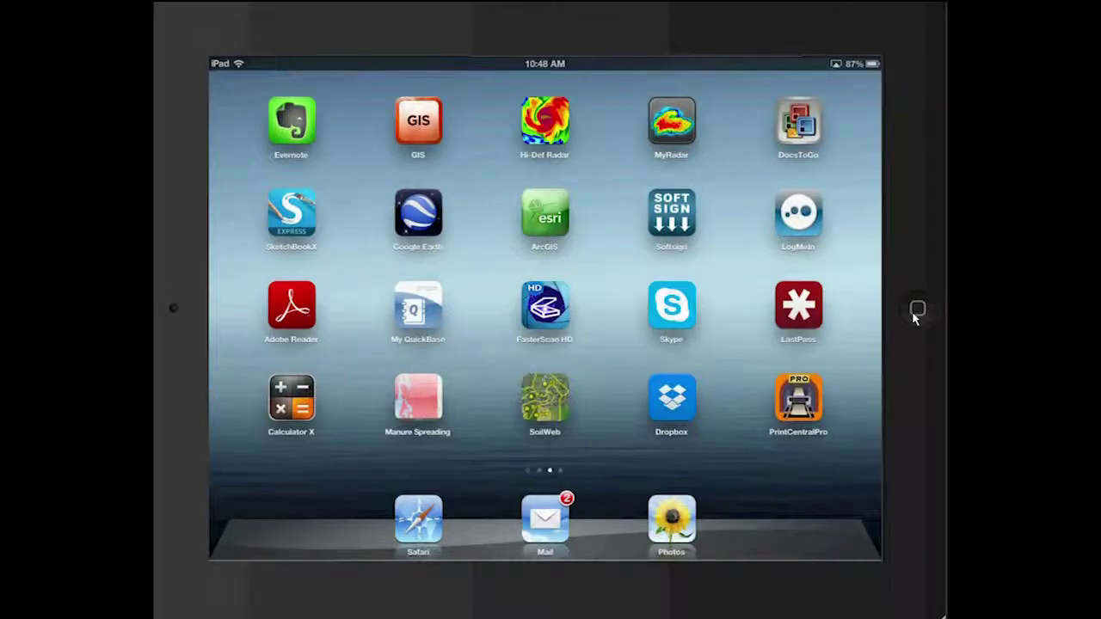
pyautogui.doubleClick(915, 316)
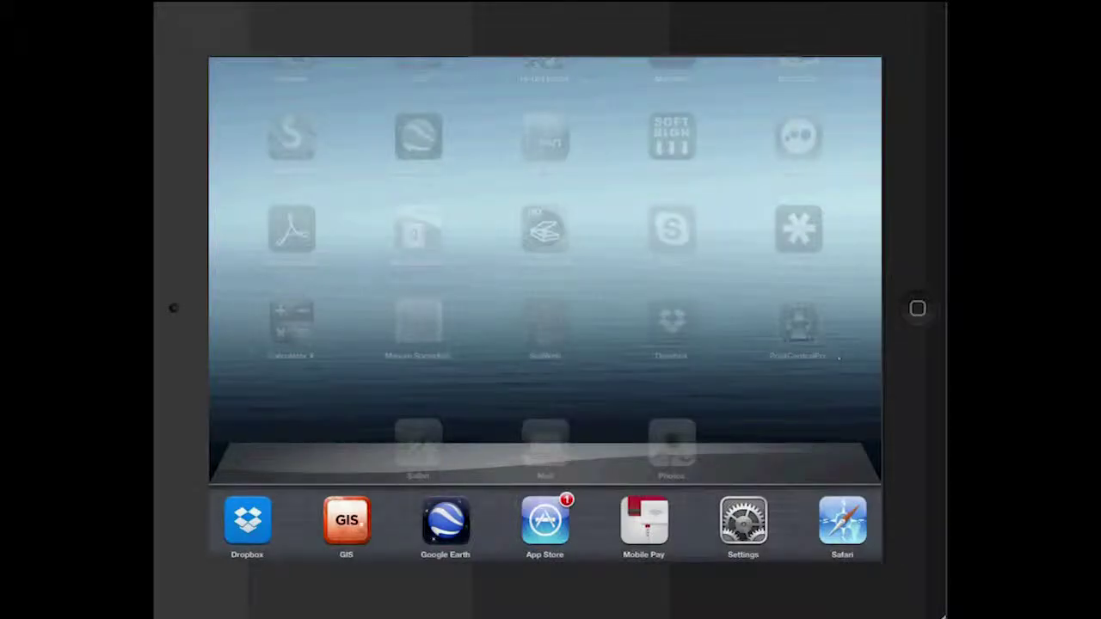
pyautogui.click(340, 527)
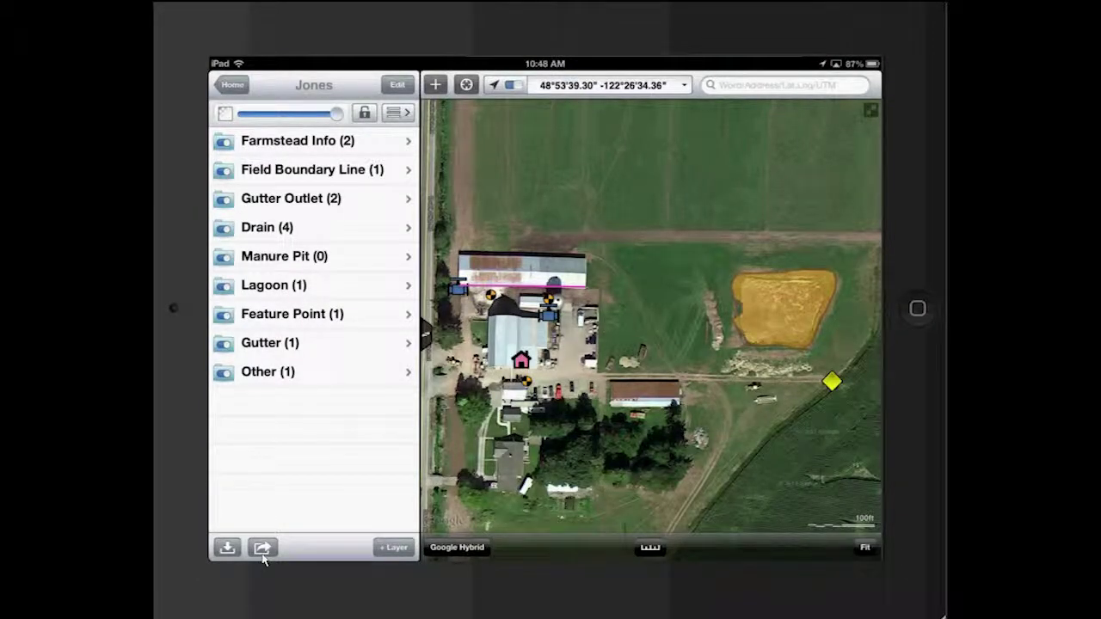
# Export only the Lagoon layer as Shapefile with Images to Dropbox as Jones_Lagoon.zip
pyautogui.click(263, 555)
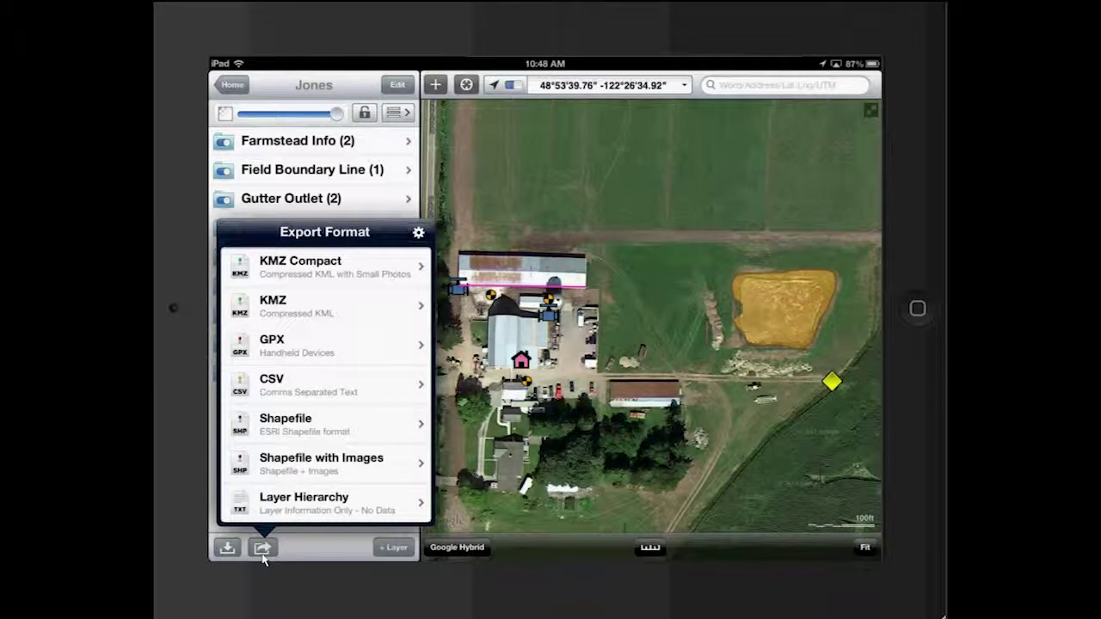
pyautogui.click(297, 458)
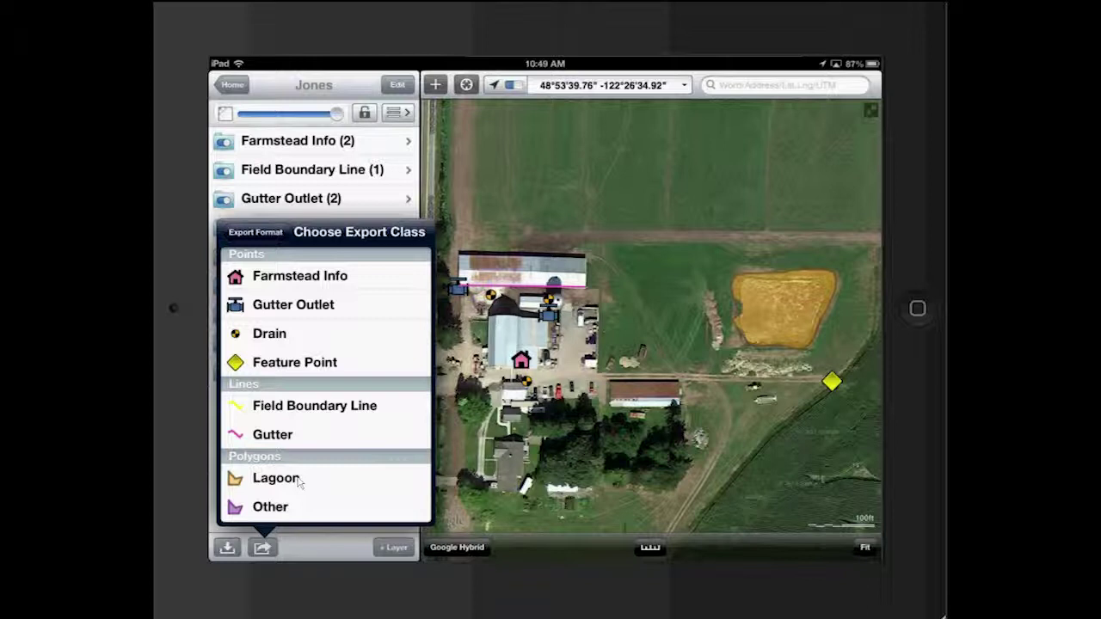
pyautogui.click(298, 483)
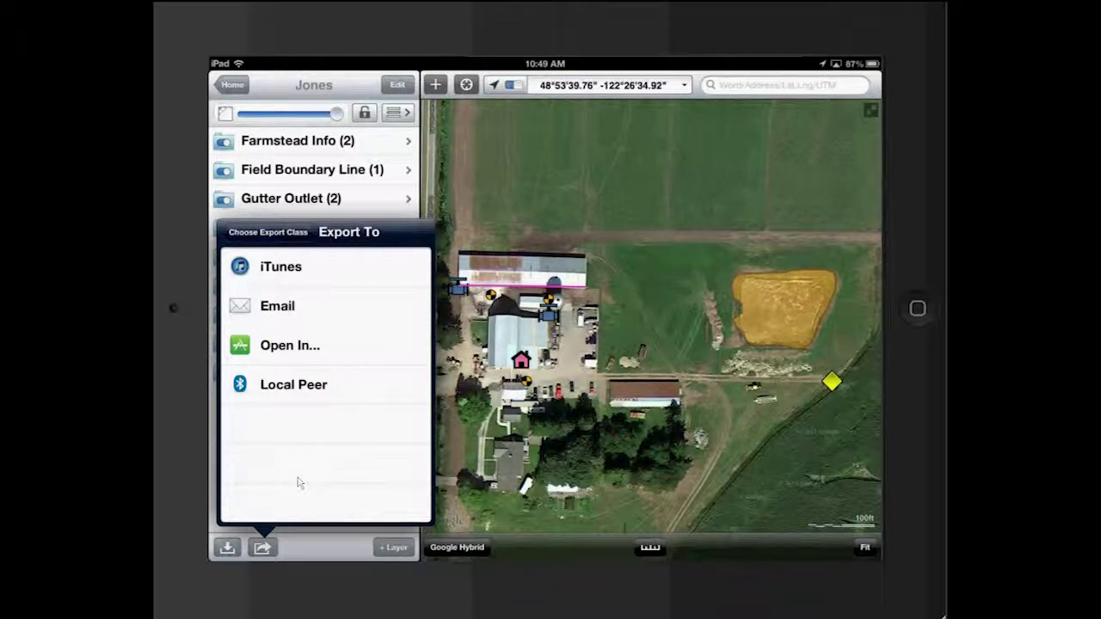
pyautogui.click(298, 444)
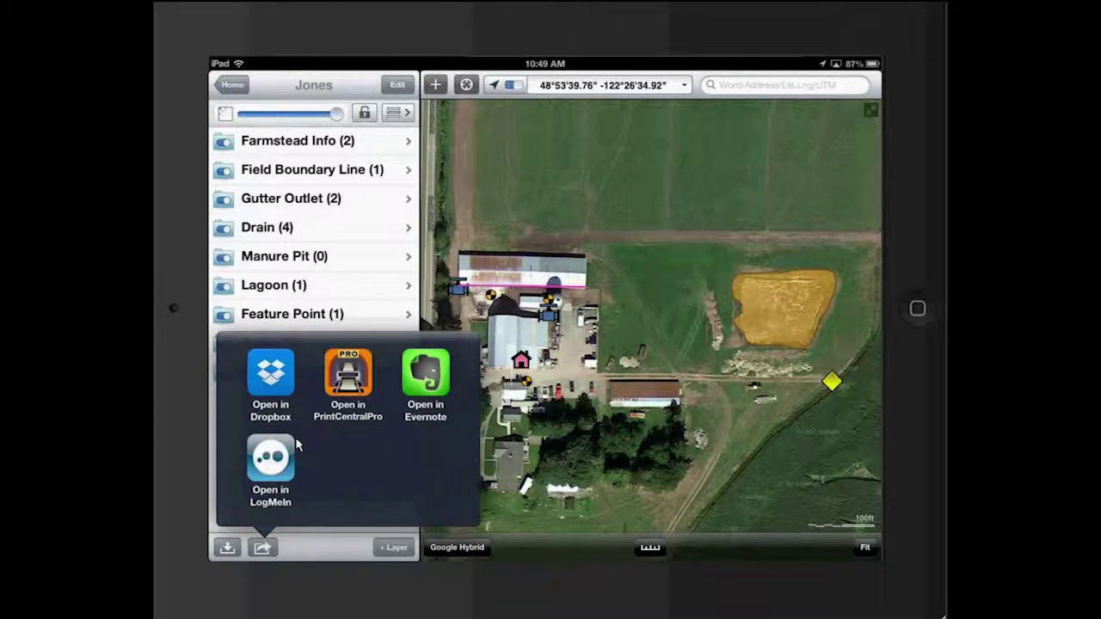
pyautogui.click(273, 383)
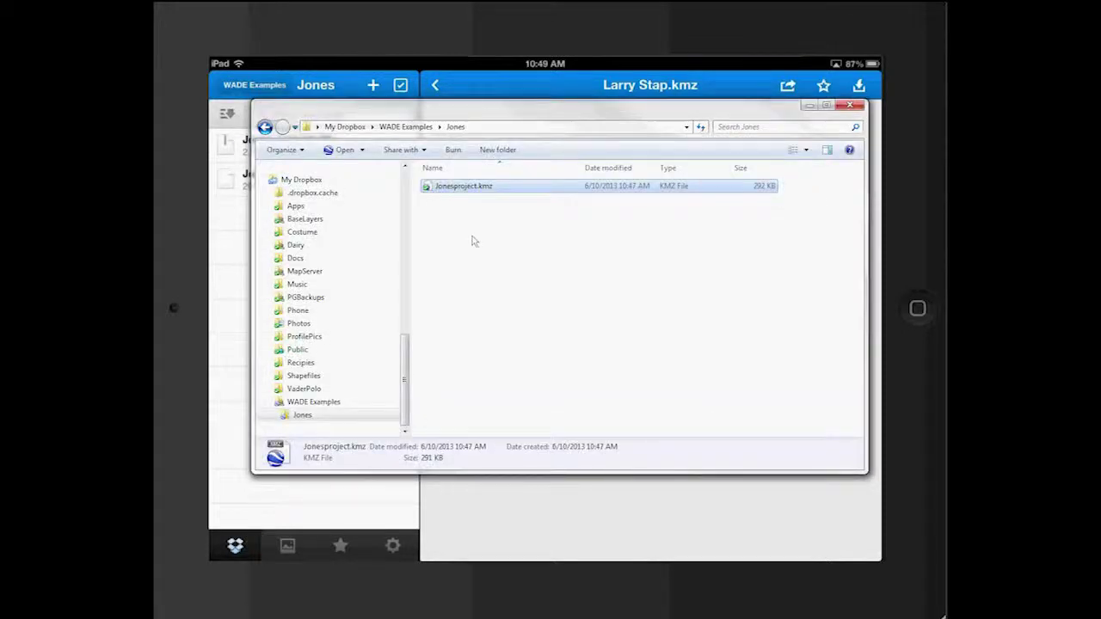
# Open Jones_Lagoon.zip in the PC's Dropbox Jones folder to see its contents
pyautogui.click(471, 241)
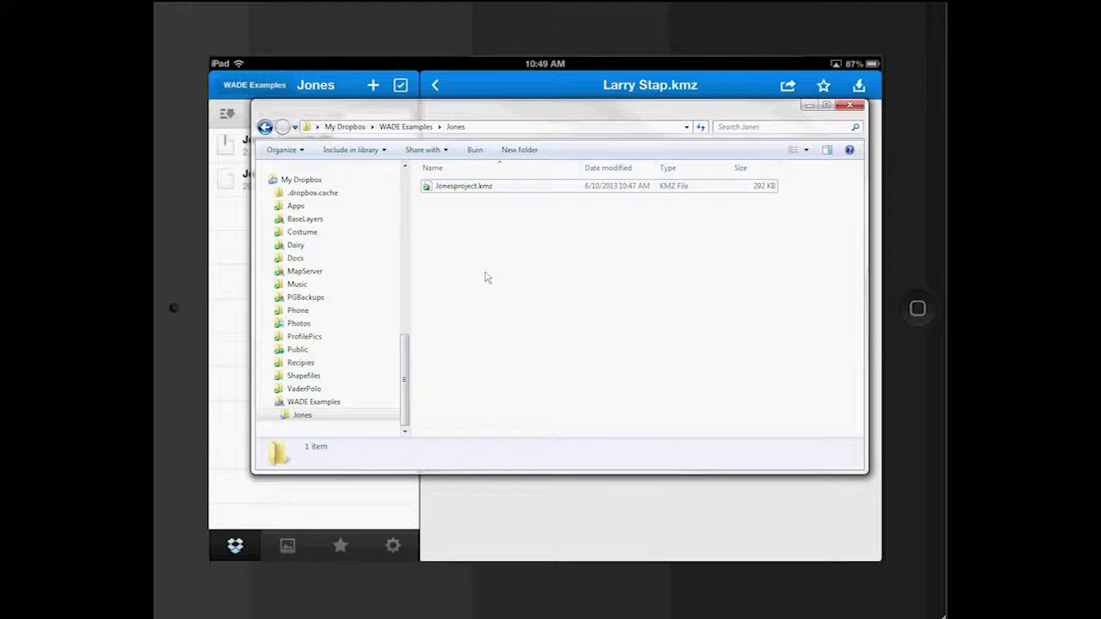
pyautogui.moveTo(481, 117); pyautogui.dragTo(478, 229)
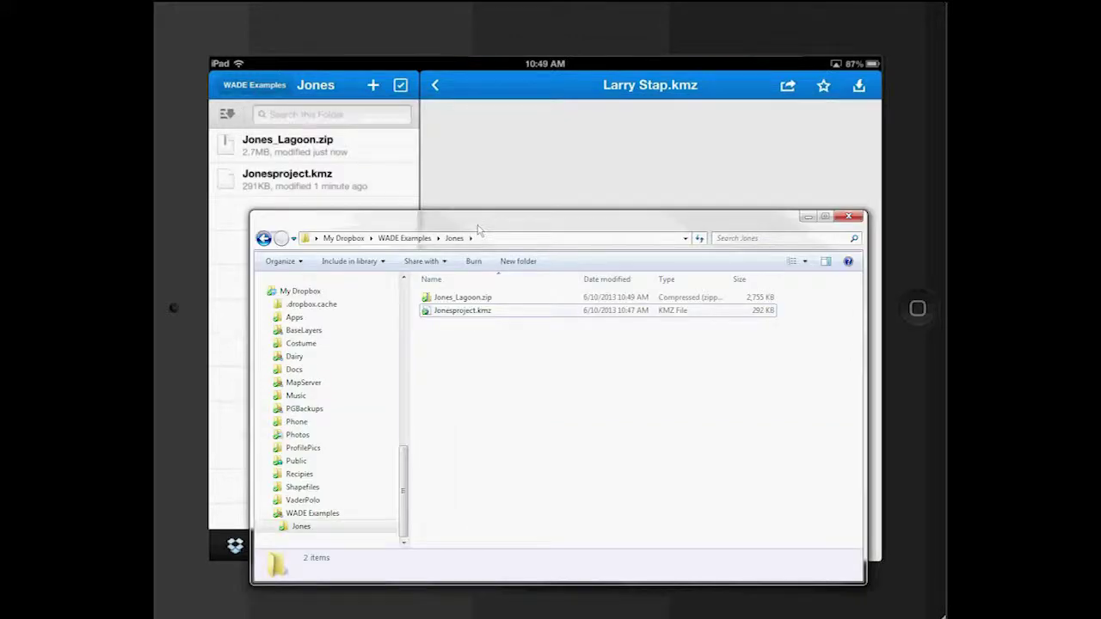
pyautogui.click(462, 299)
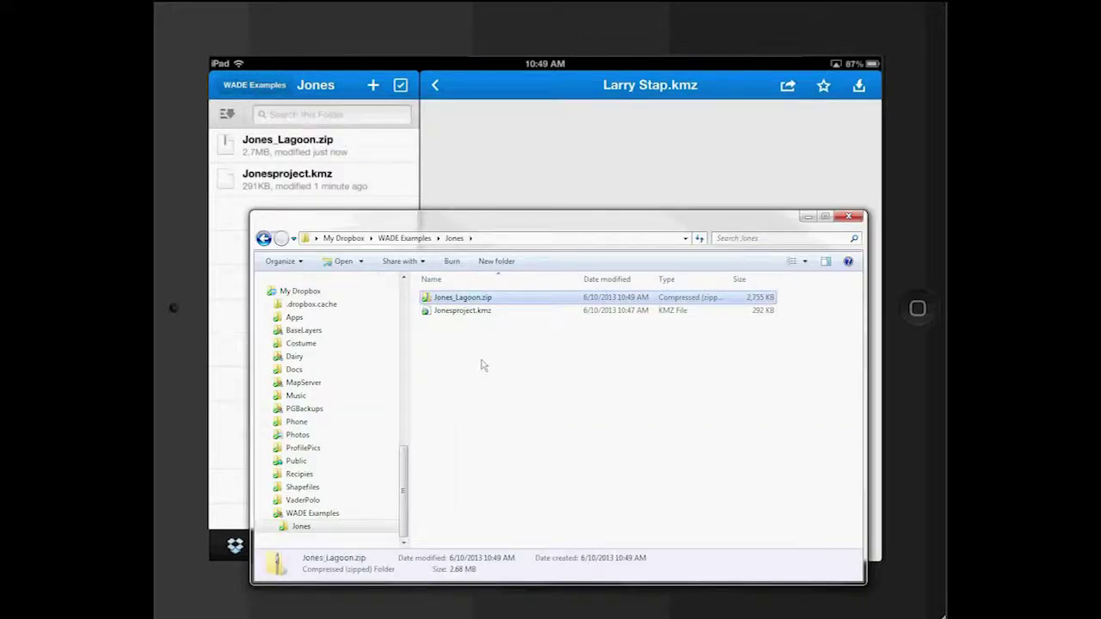
pyautogui.doubleClick(472, 302)
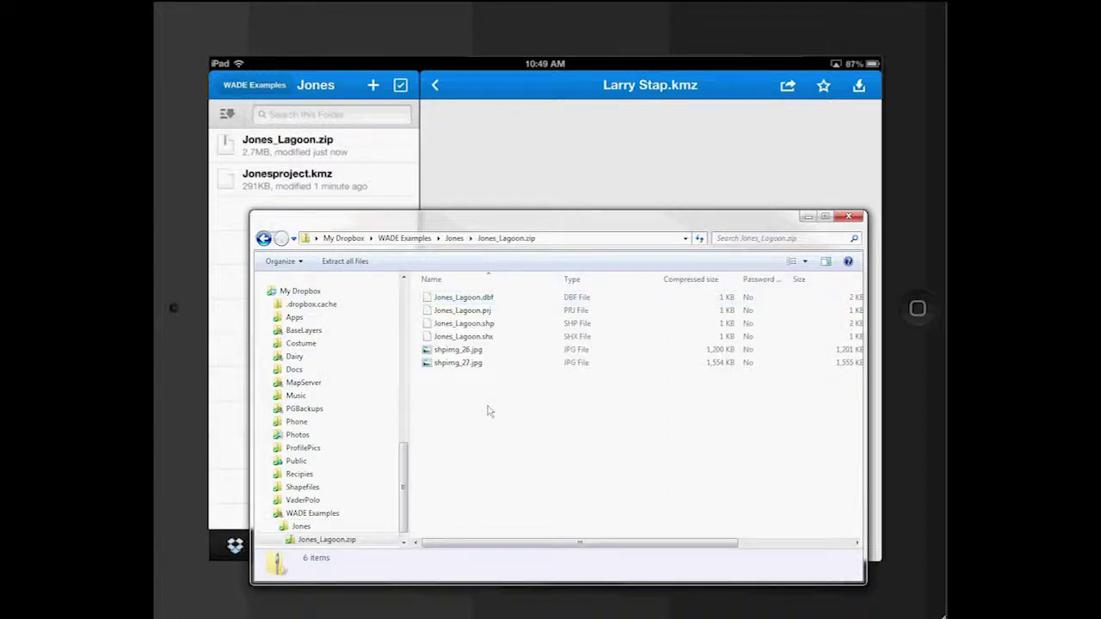
# Copy the six shapefile and photo files from the zip and paste them into Jones
pyautogui.moveTo(487, 411); pyautogui.dragTo(440, 299)
pyautogui.rightClick(439, 298)
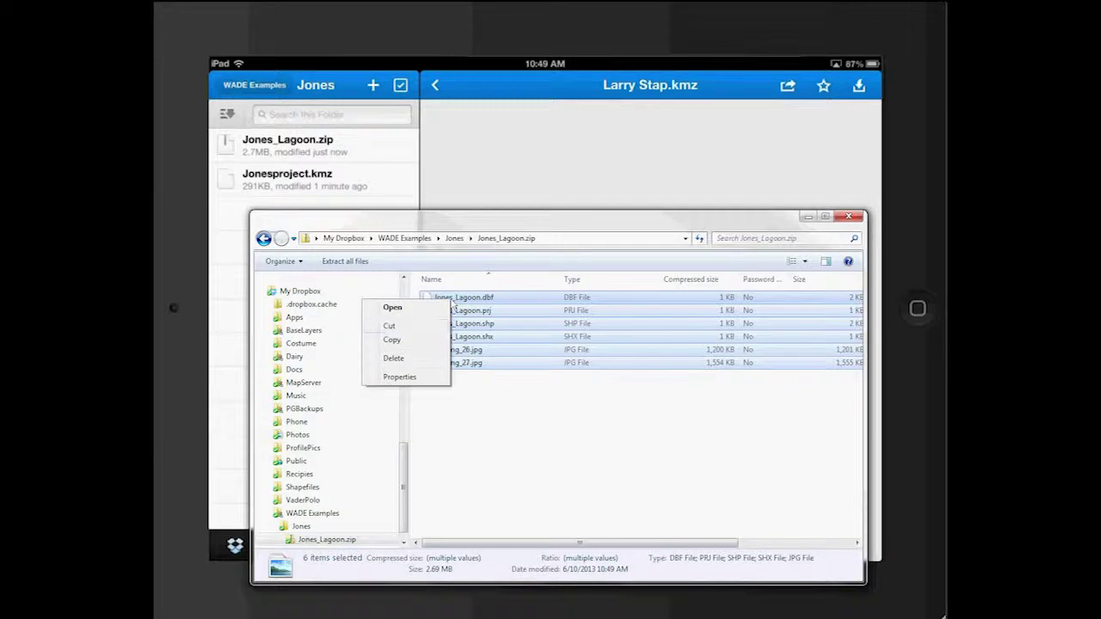
pyautogui.click(436, 344)
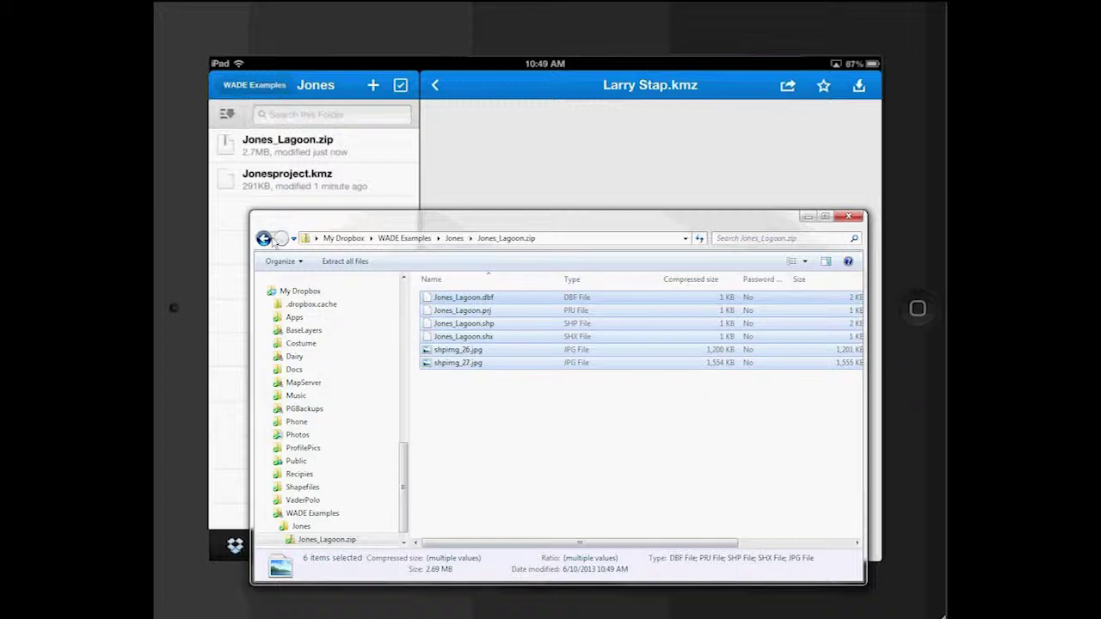
pyautogui.click(264, 239)
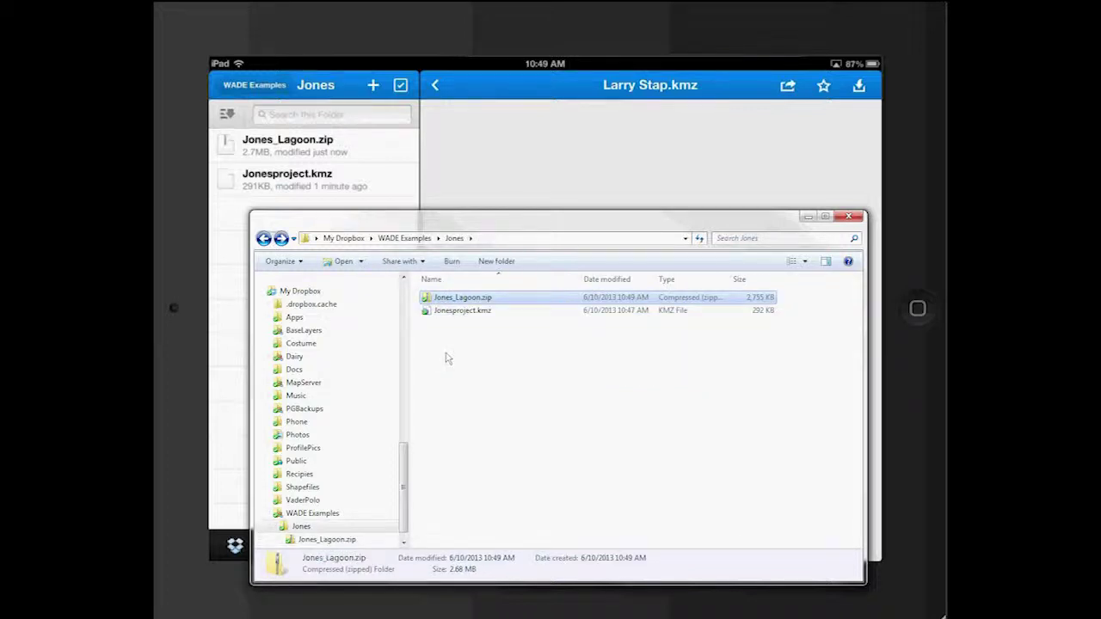
pyautogui.rightClick(445, 358)
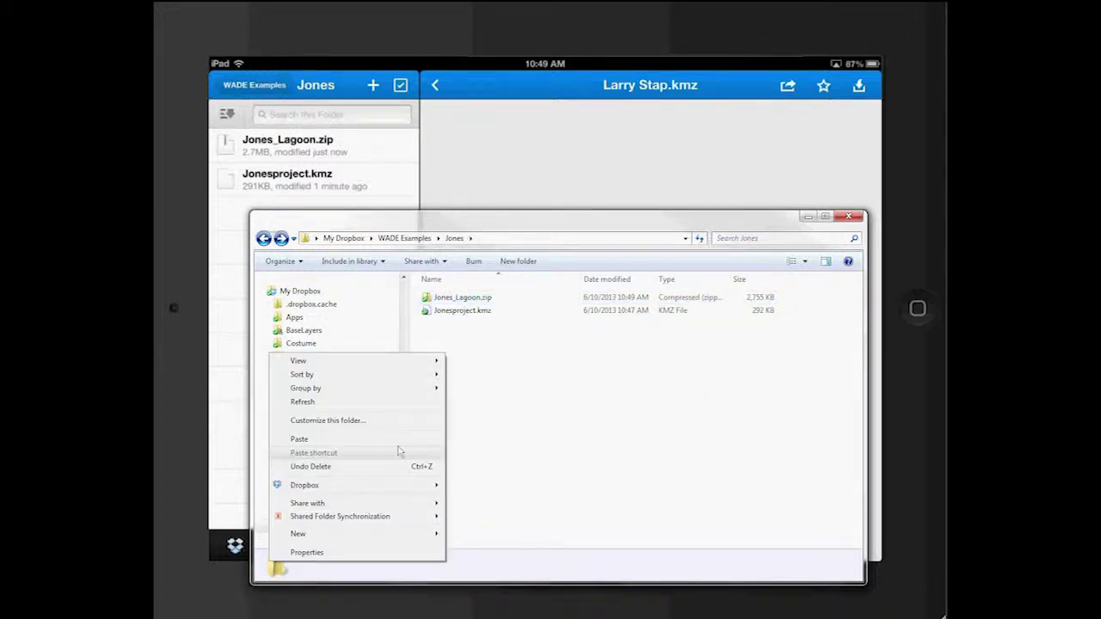
pyautogui.click(449, 415)
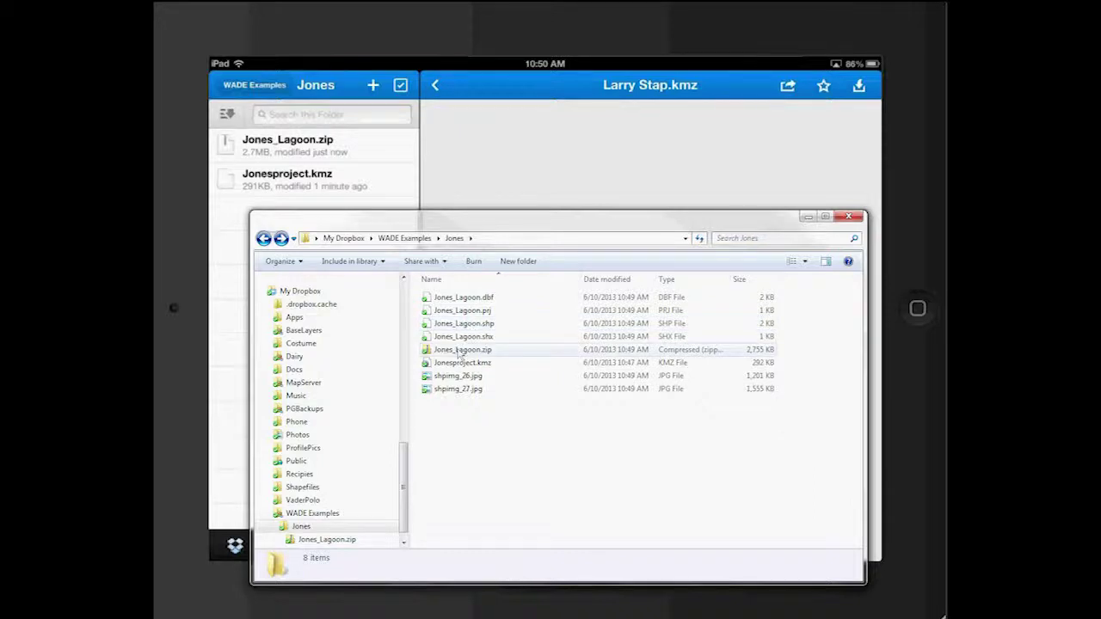
# Add Jones_Lagoon.shp to Template.mxd and zoom to the layer
pyautogui.moveTo(463, 324); pyautogui.dragTo(472, 344)
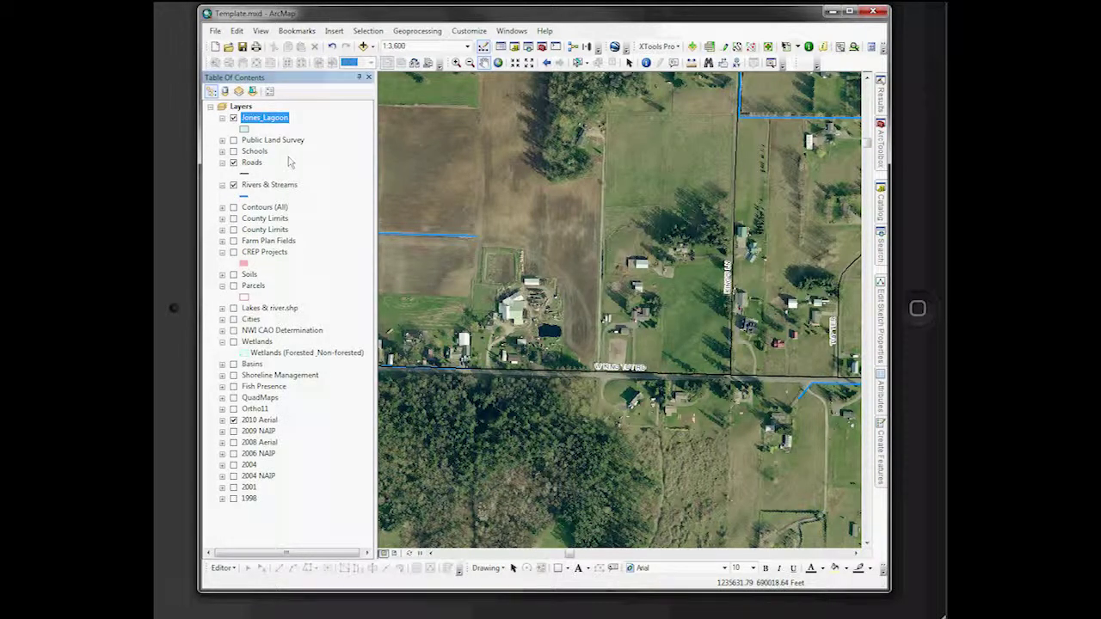
pyautogui.rightClick(269, 117)
pyautogui.click(316, 208)
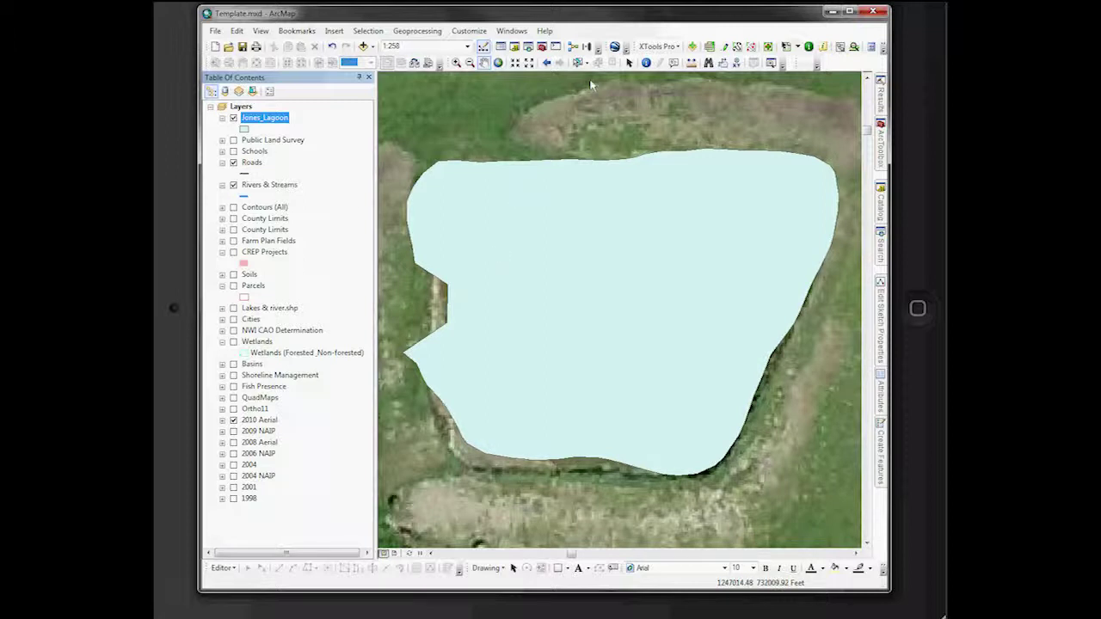
# Identify the lagoon polygon to check its attributes and two linked photos, then close the results
pyautogui.click(645, 63)
pyautogui.click(563, 261)
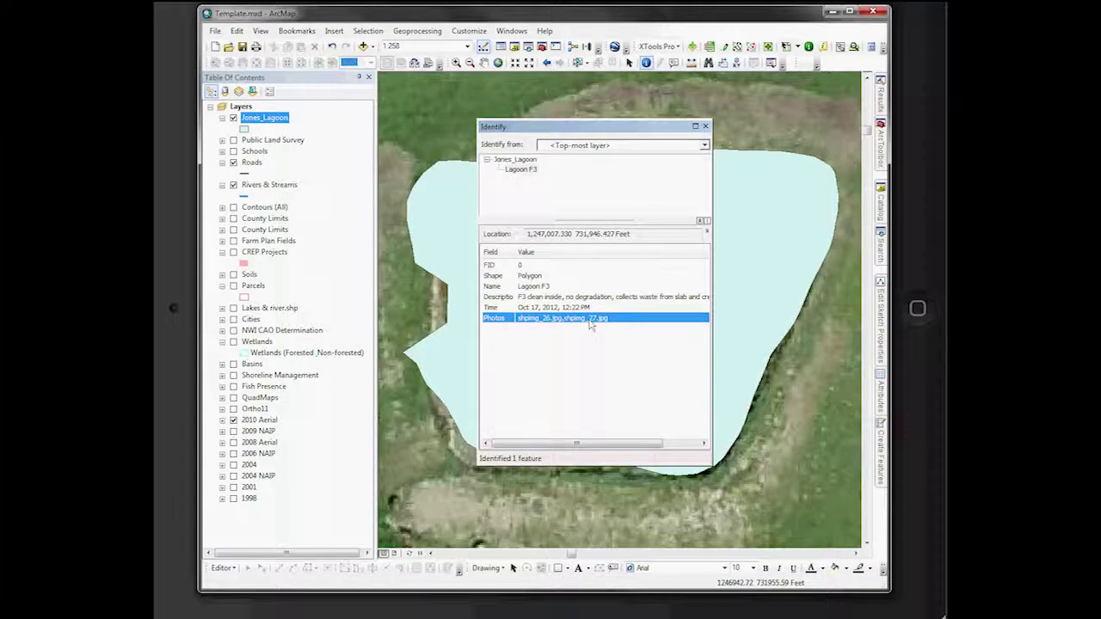
pyautogui.press('Escape')
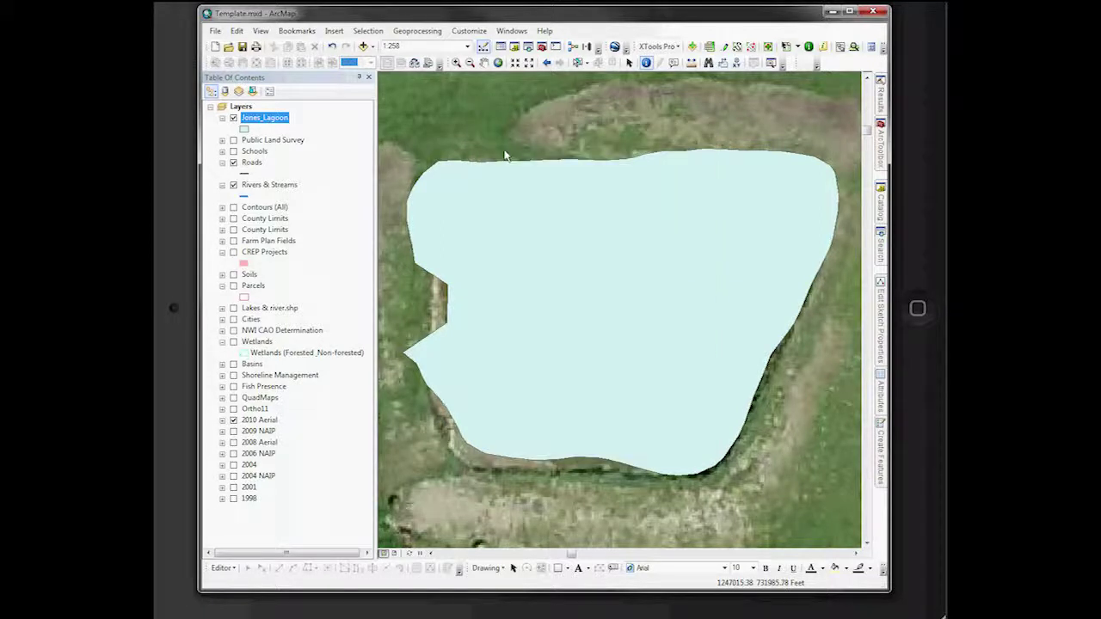
# Review the Photos entry in the Jones_Lagoon attribute table, then close it and cancel the save prompt
pyautogui.rightClick(279, 125)
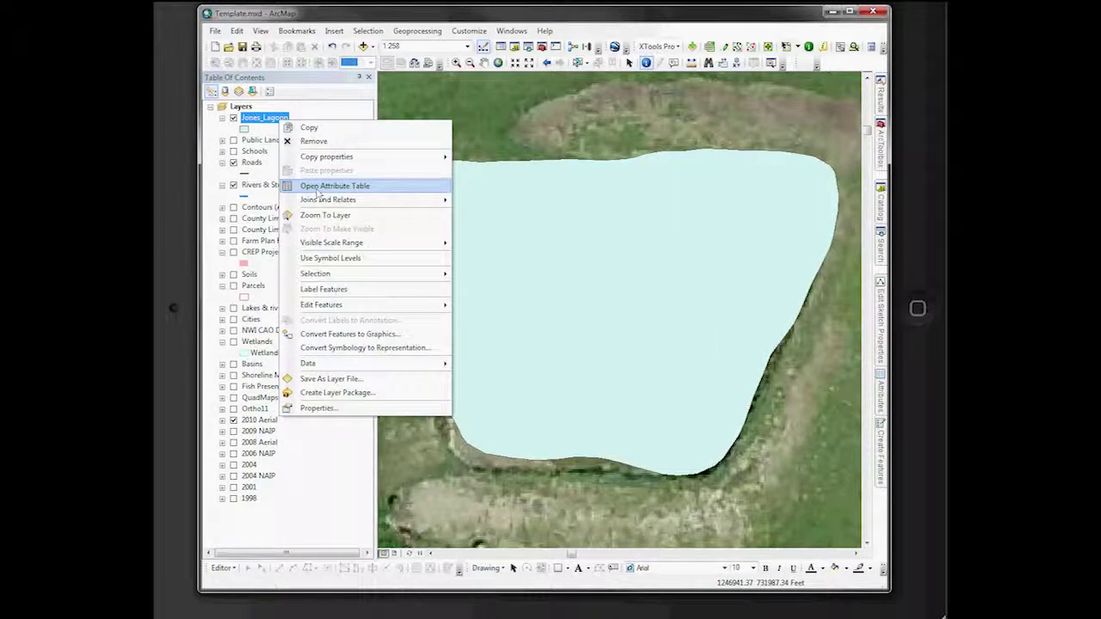
pyautogui.click(344, 184)
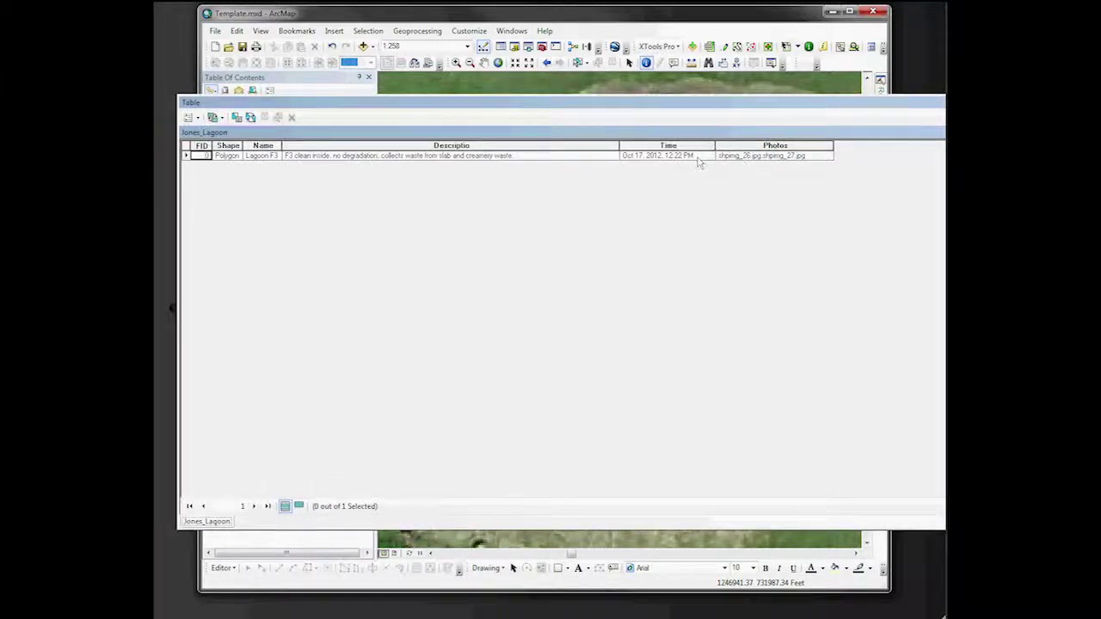
pyautogui.click(731, 155)
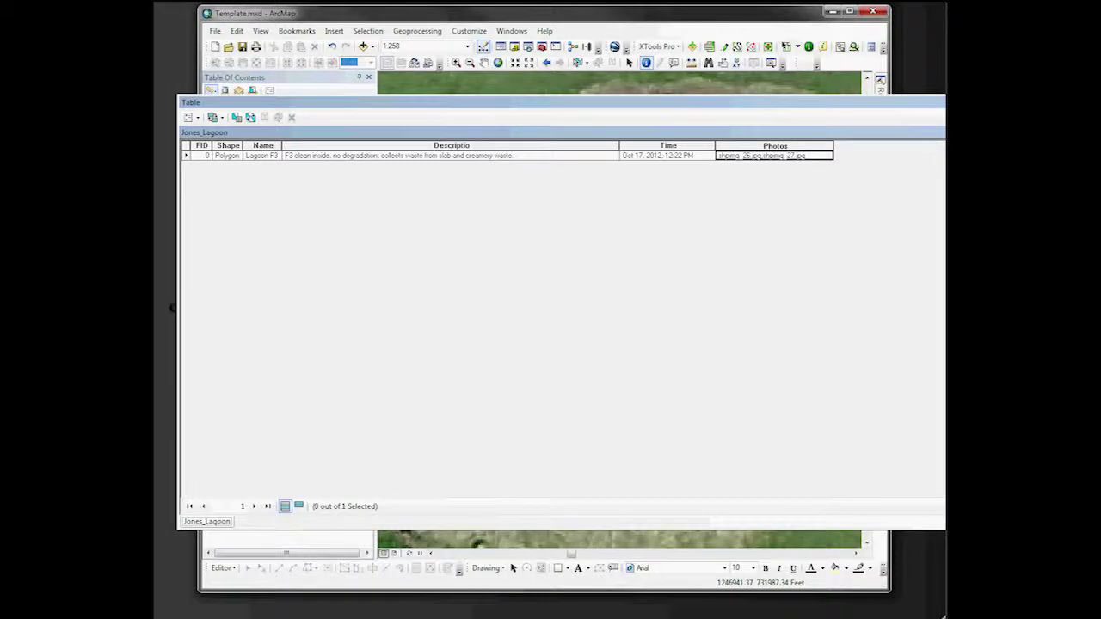
pyautogui.click(872, 11)
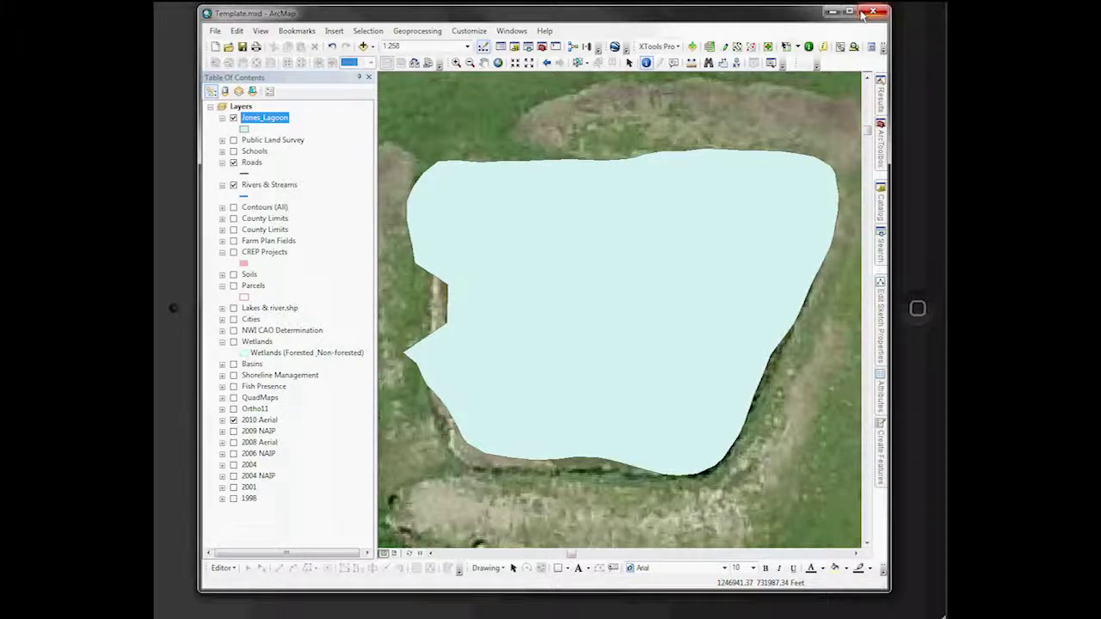
pyautogui.click(614, 331)
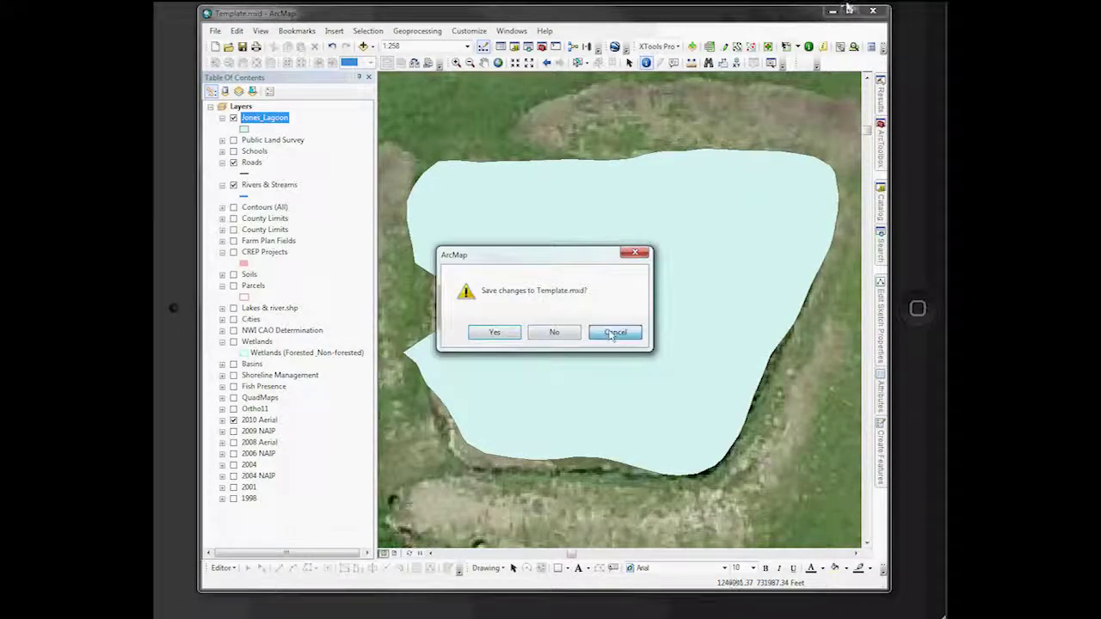
# Minimize ArcMap and Explorer to show the Dropbox Jones folder with Jones_Lagoon.zip and Jonesproject.kmz
pyautogui.click(831, 12)
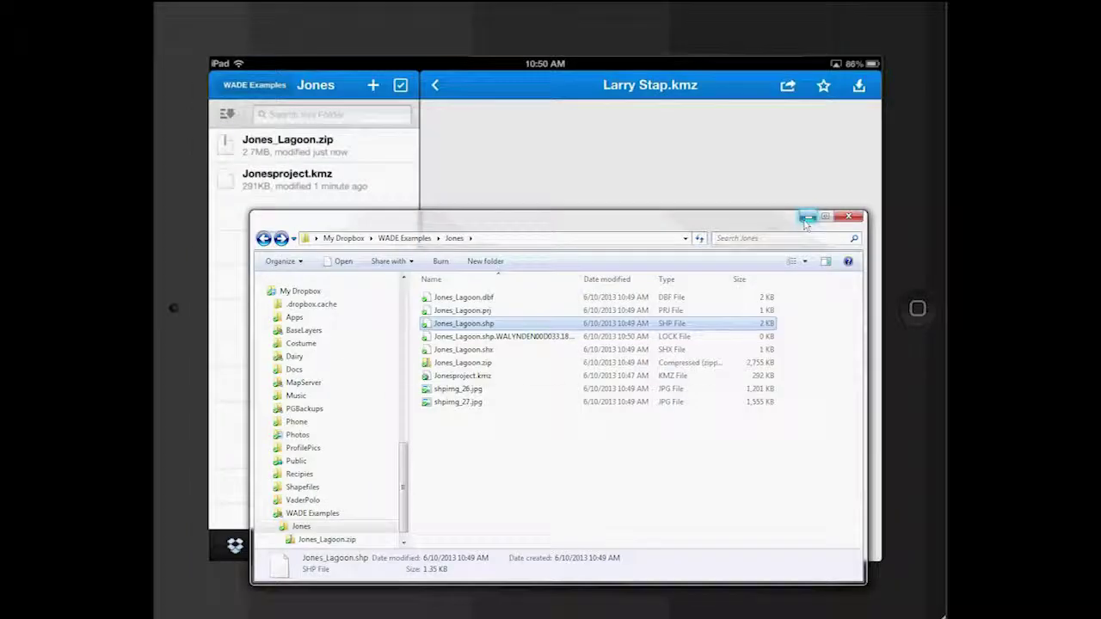
pyautogui.click(807, 217)
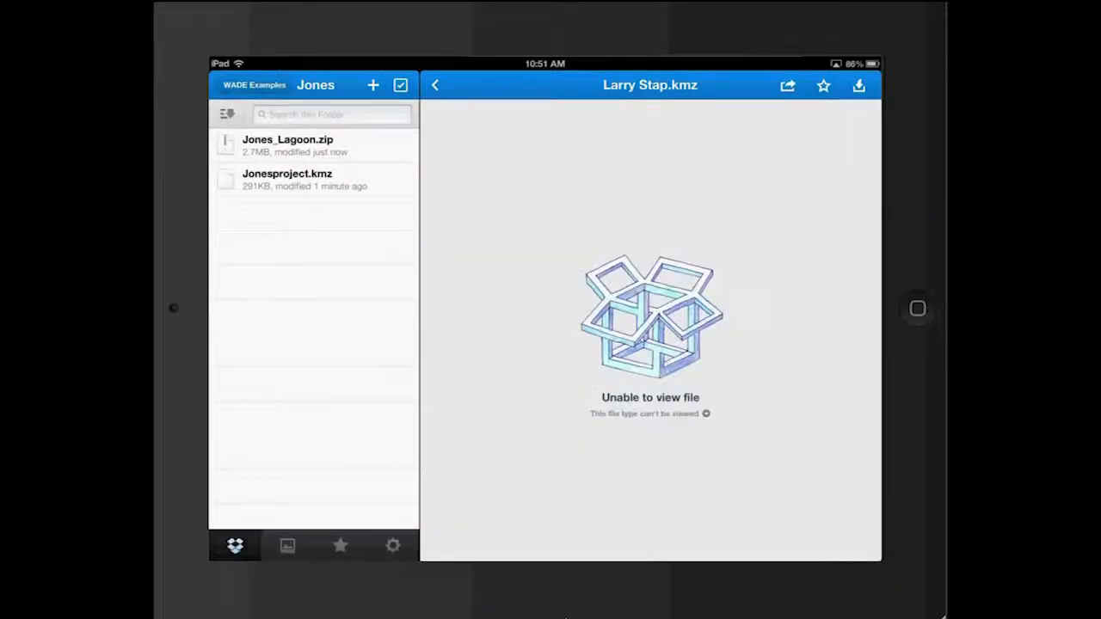